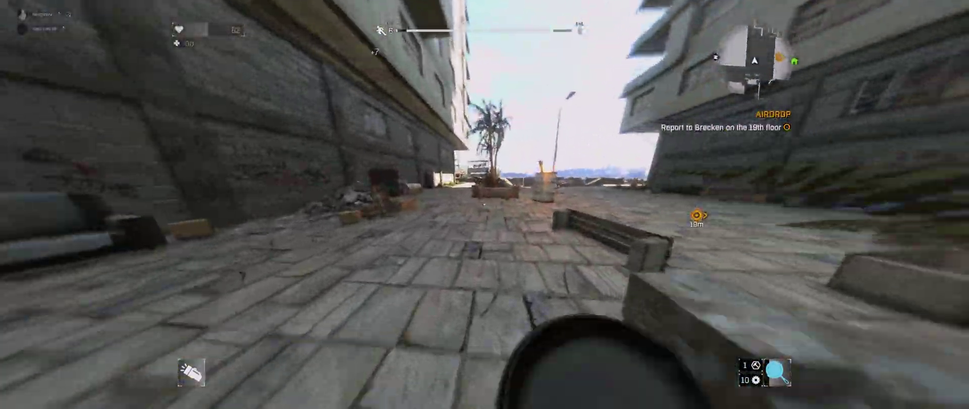
key("w")
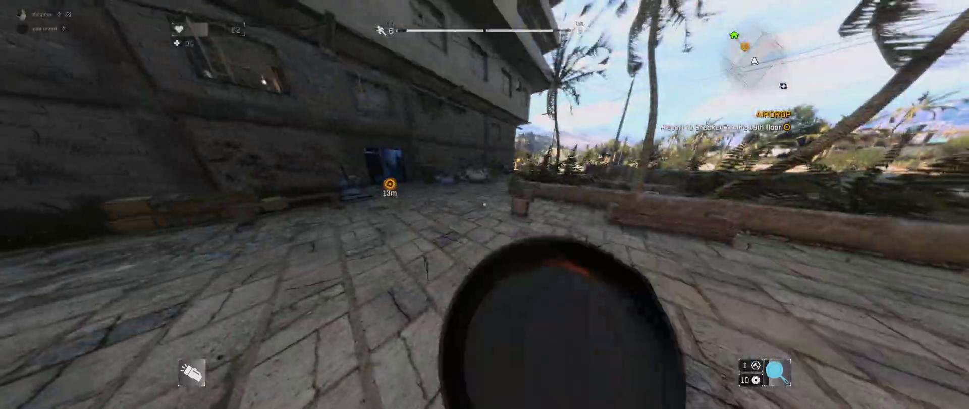
key("w")
key("space")
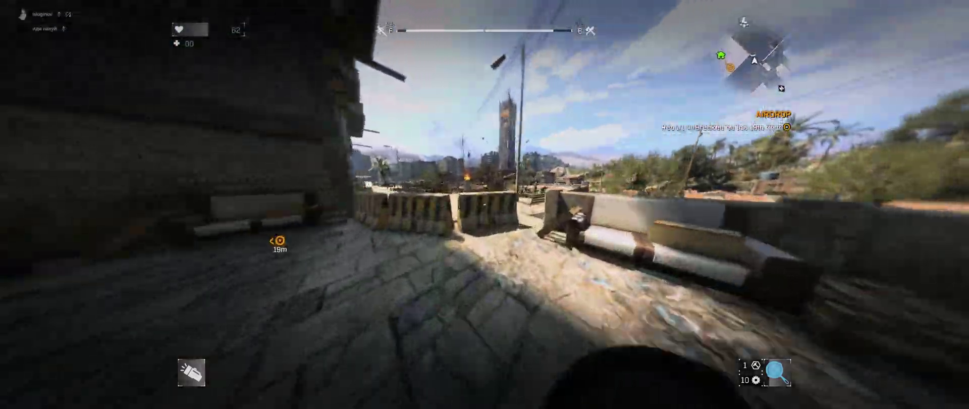
key("w")
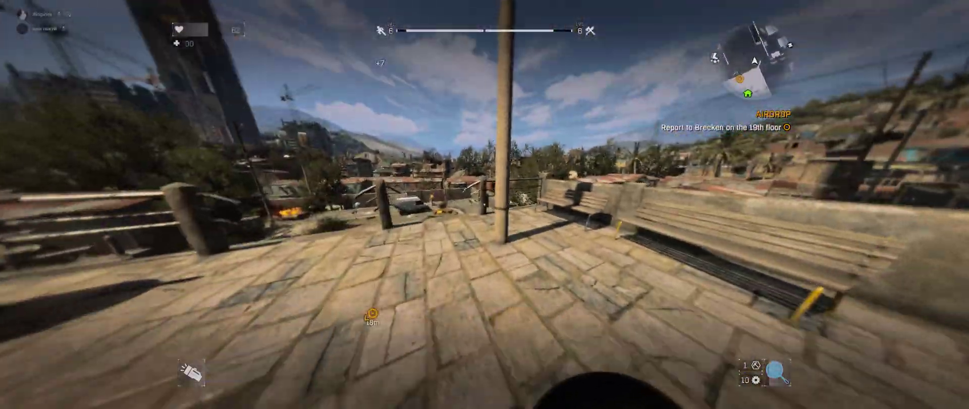
key("w")
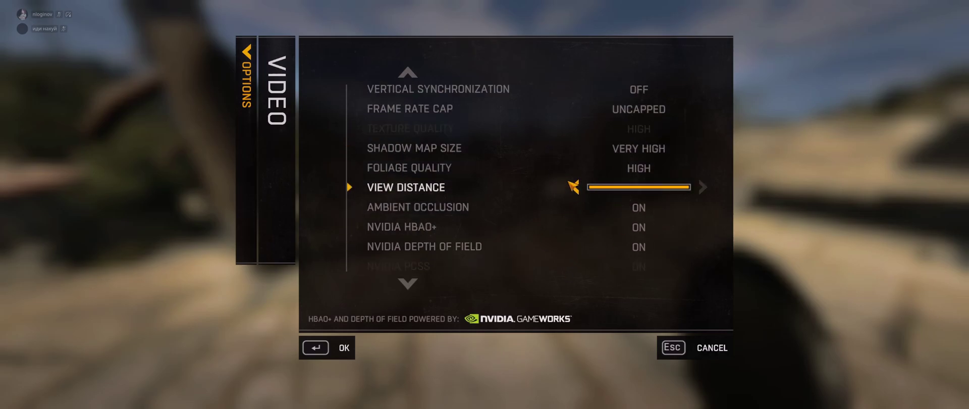
- Leave the video options and return to the running game
key("Escape")
key("Escape")
key("Escape")
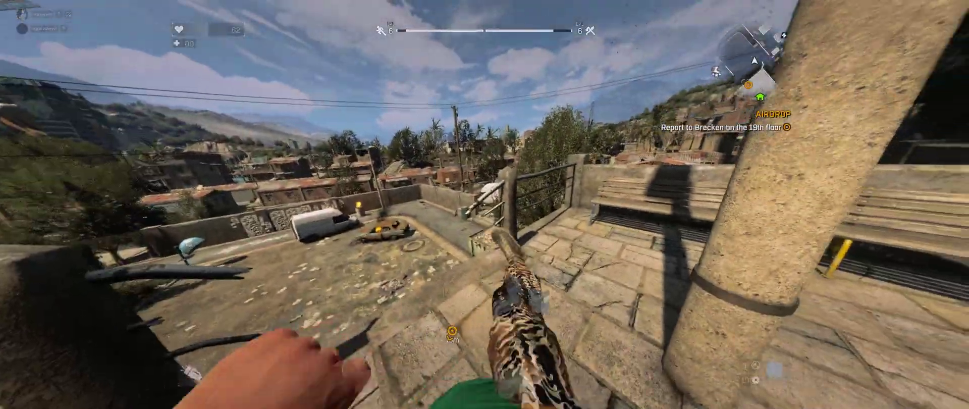
key("space")
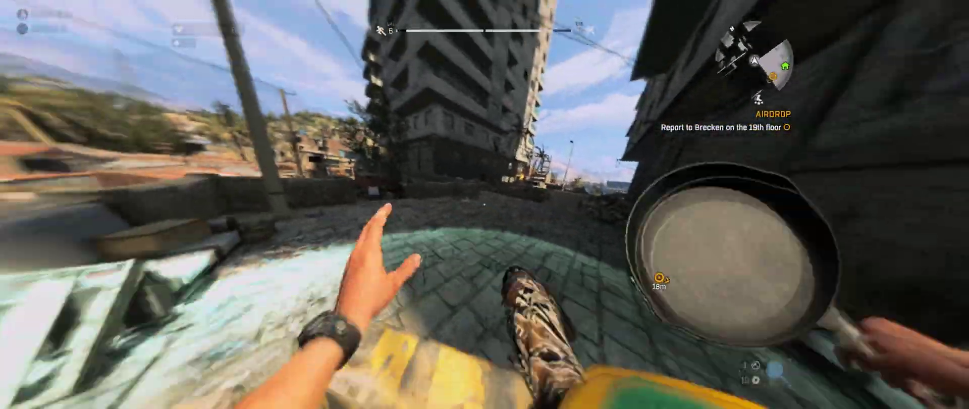
key("w")
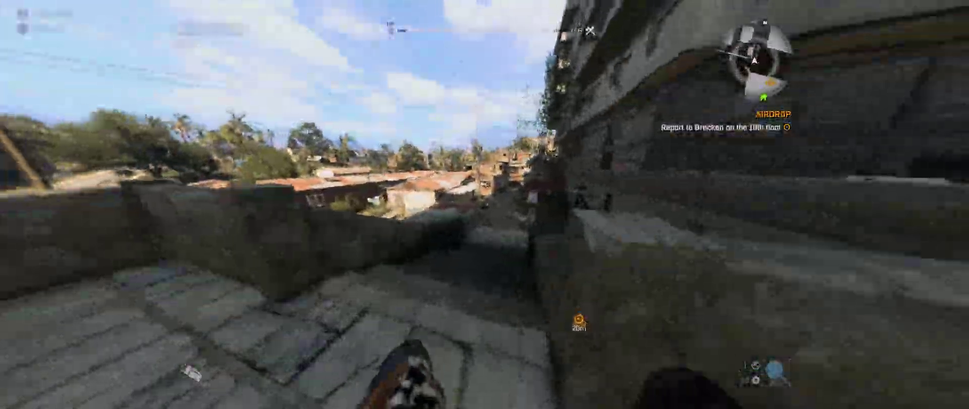
key("w")
key("space")
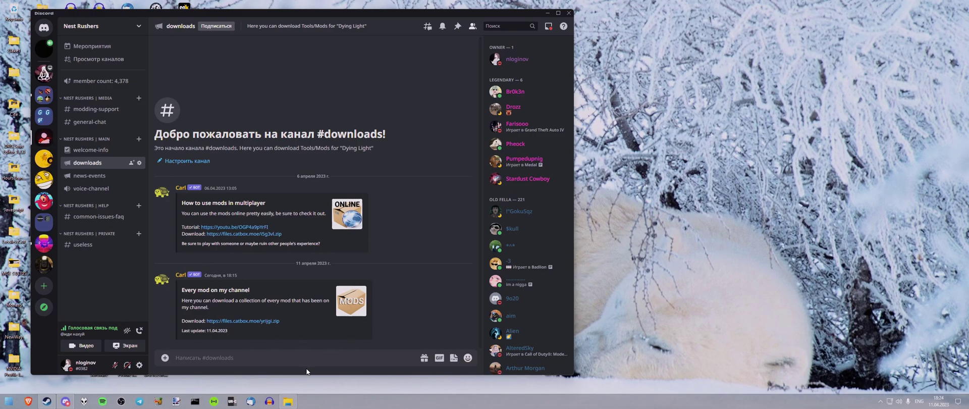
- Switch to File Explorer's FullArchive window, reposition it beside the Discord downloads post, and open the FPS Boost folder
left_click(288, 401)
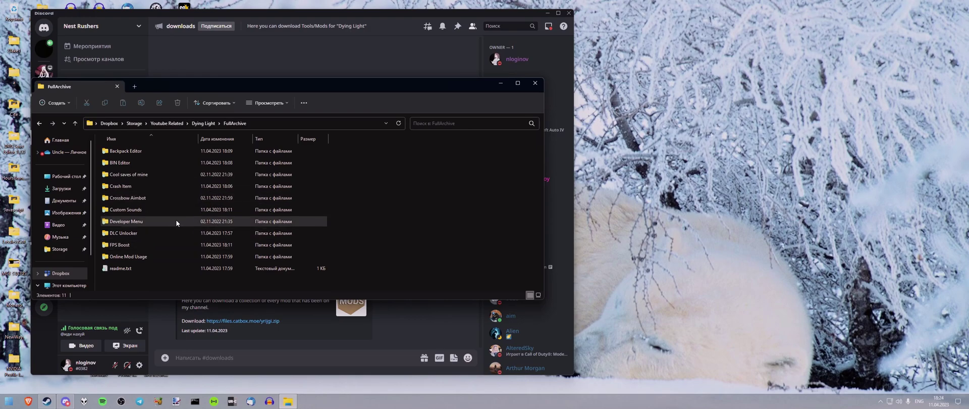
left_click_drag(338, 91, 711, 71)
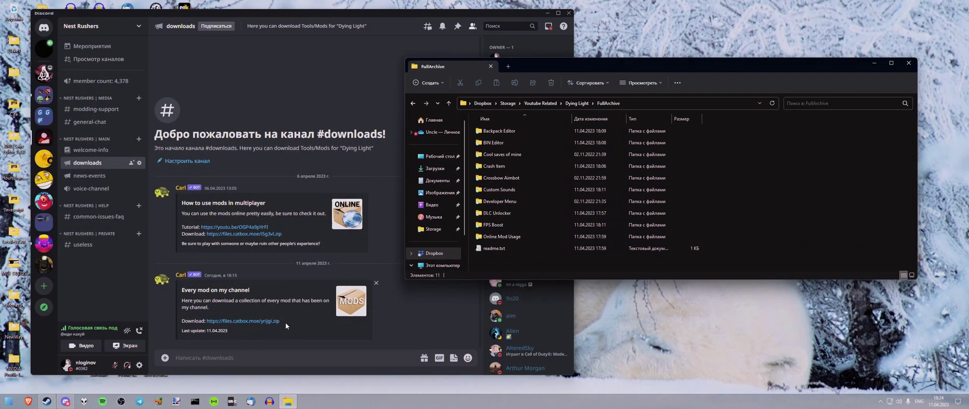
left_click(286, 322)
left_click(610, 73)
left_click_drag(559, 65, 385, 92)
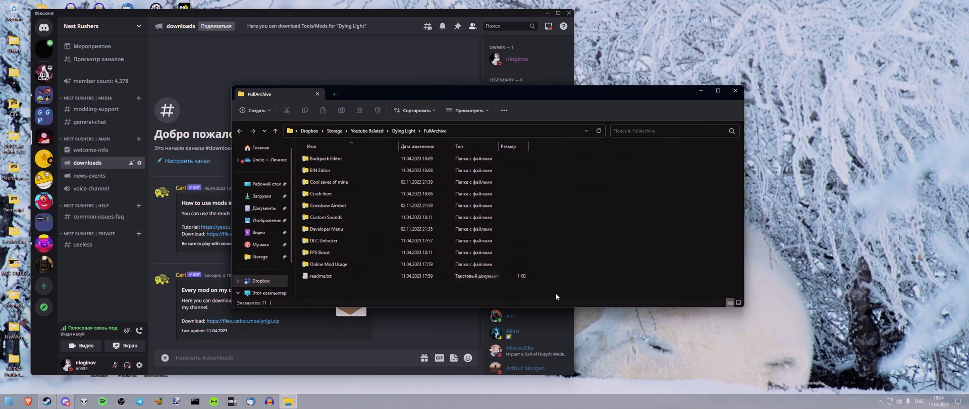
double_click(320, 254)
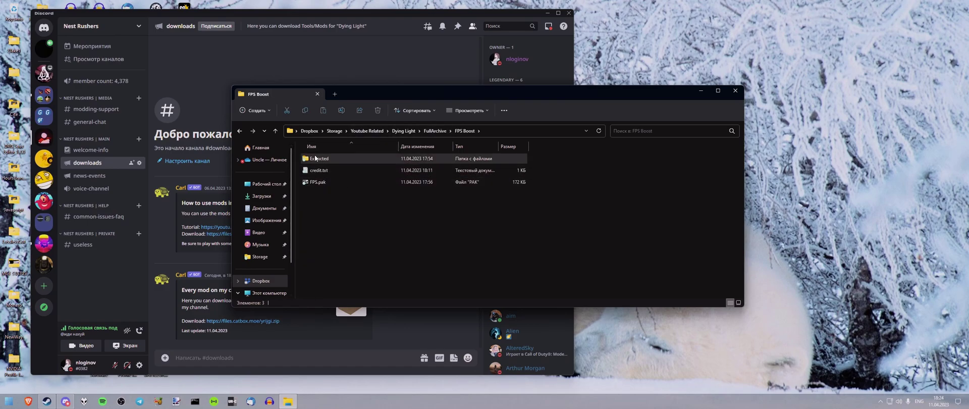
right_click(316, 183)
left_click(540, 232)
left_click(367, 224)
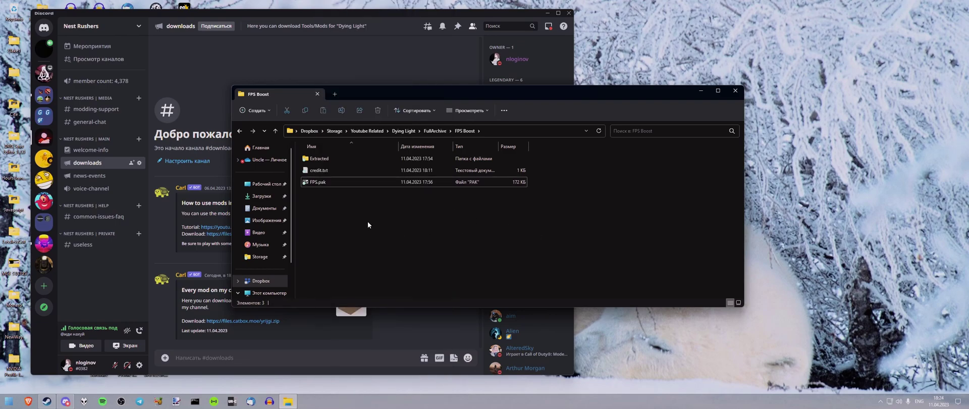
- Copy the FPS.pak file from the FPS Boost folder and move the folder window aside
right_click(318, 183)
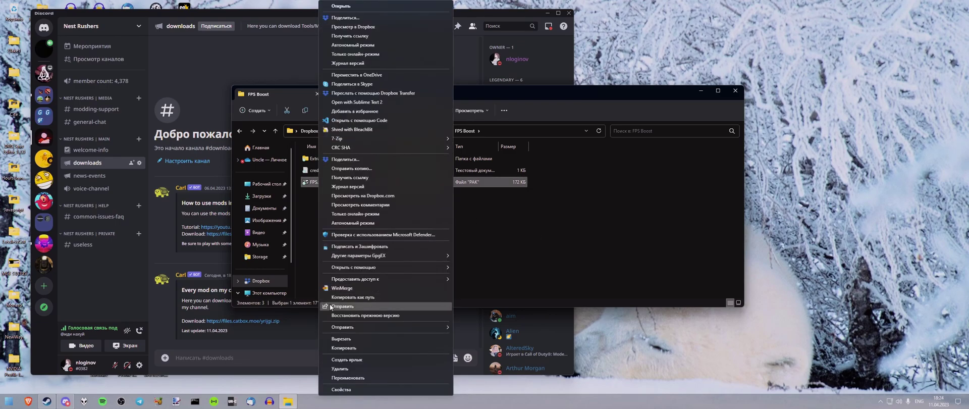
left_click(342, 348)
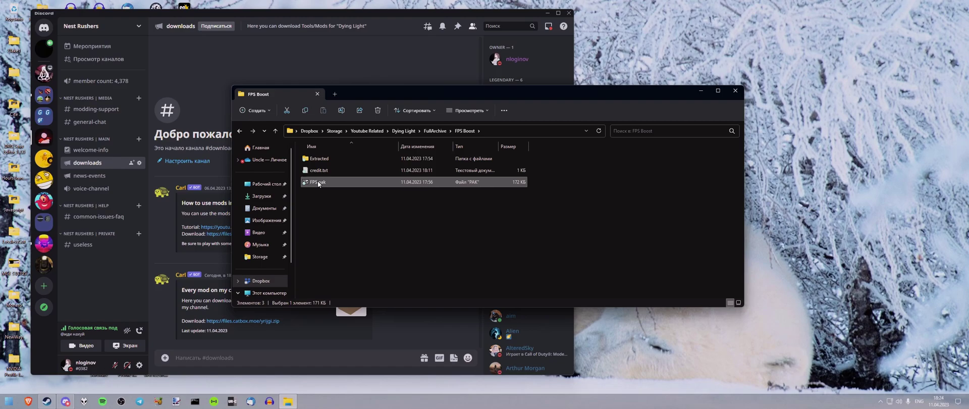
left_click_drag(372, 97, 445, 93)
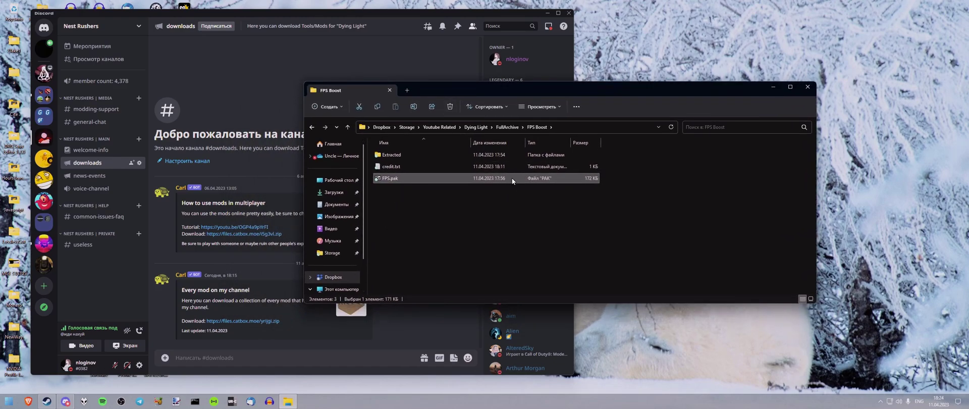
- Switch to the Steam library and open Dying Light's installation folder from the local files section of its properties
right_click(48, 401)
left_click(27, 319)
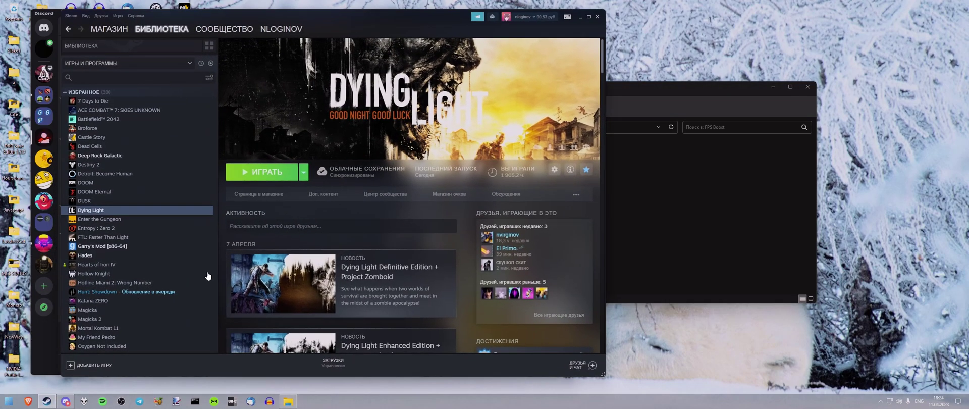
right_click(92, 210)
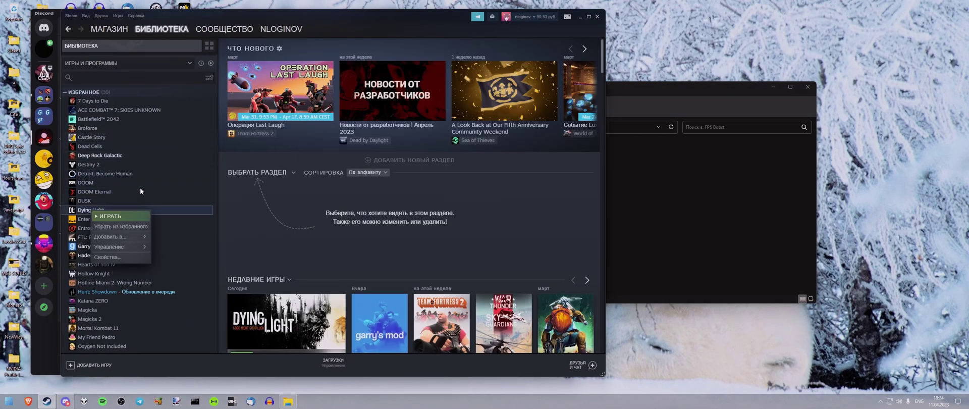
left_click(111, 257)
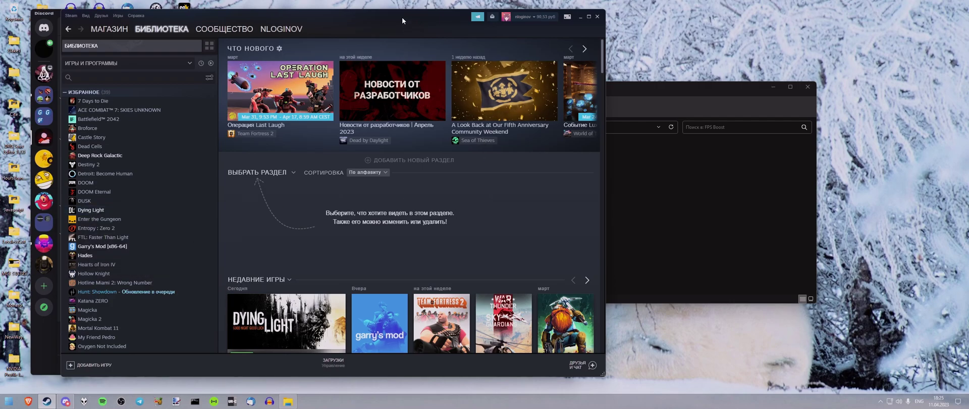
left_click_drag(402, 21, 501, 24)
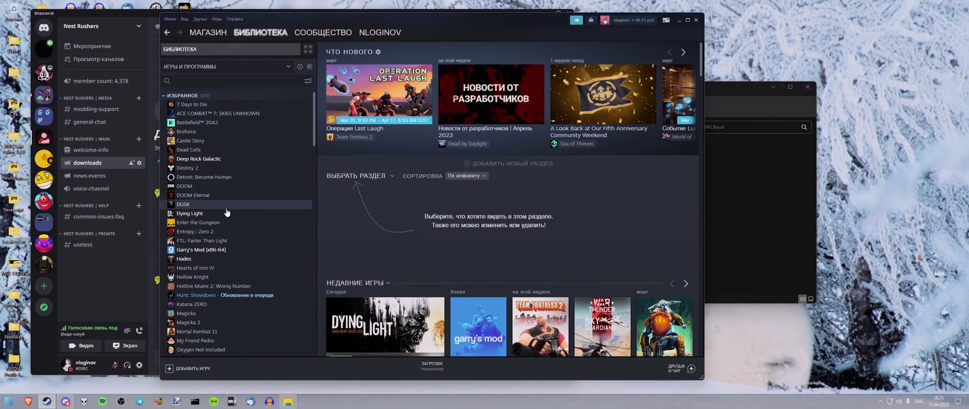
right_click(192, 214)
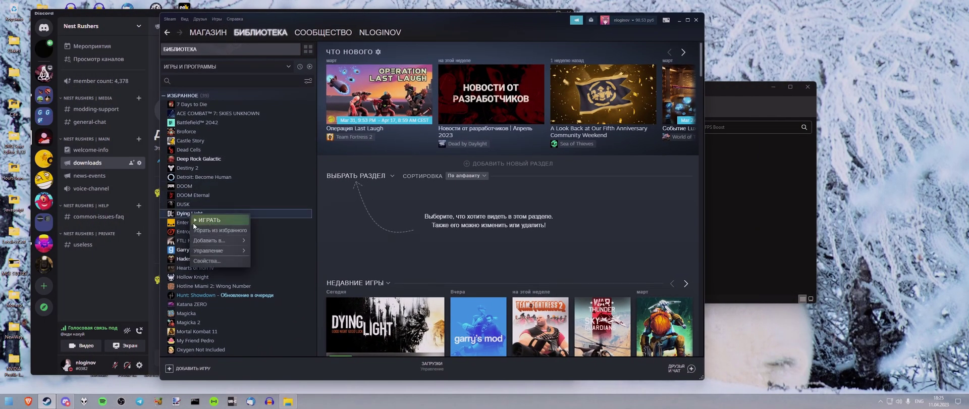
left_click(206, 261)
left_click(303, 150)
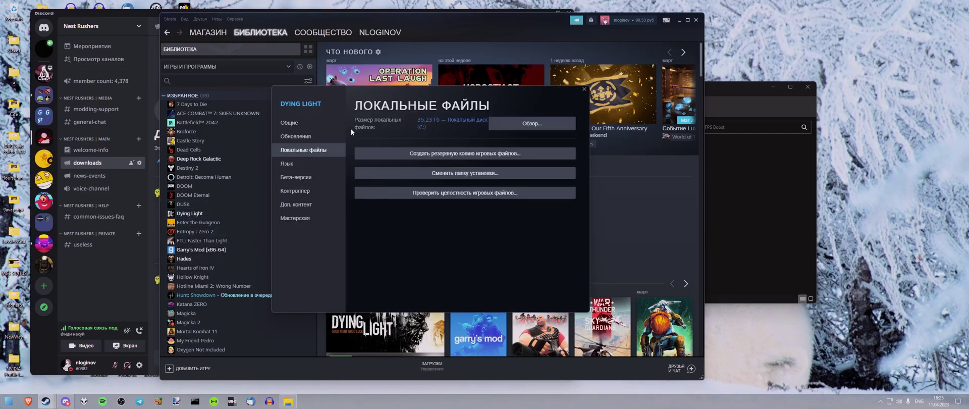
left_click(540, 123)
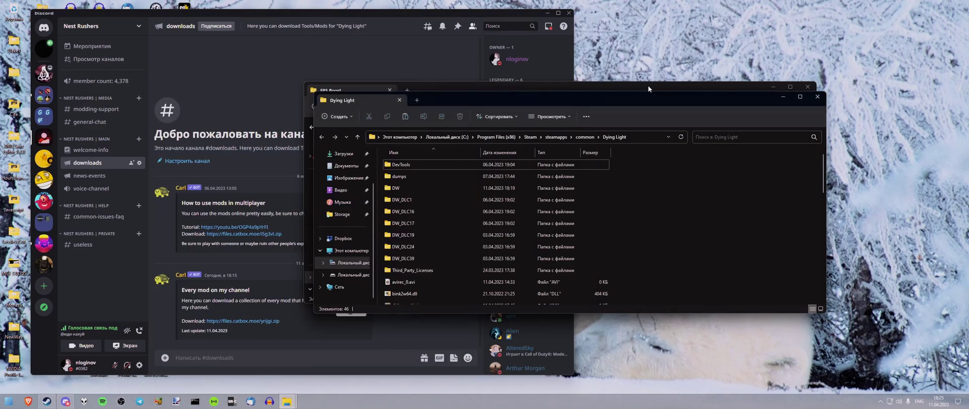
- Minimize Discord and arrange the Dying Light and FPS Boost folder windows next to each other
left_click_drag(609, 100, 424, 86)
left_click(547, 13)
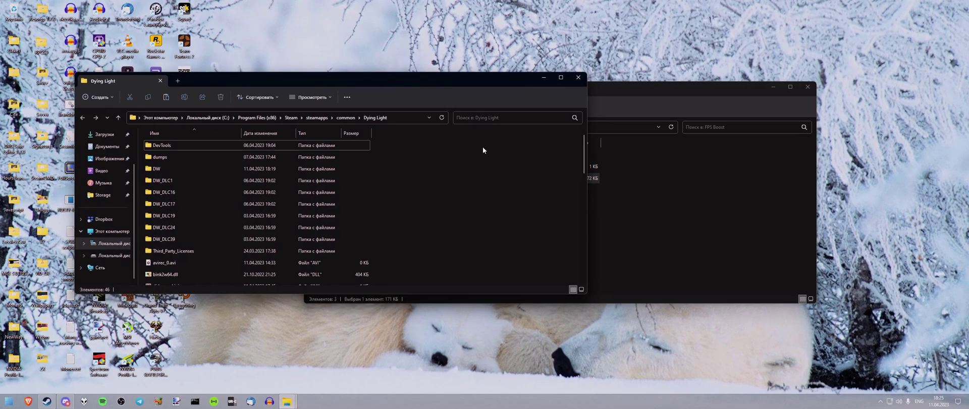
mouse_move(583, 145)
left_mouse_down()
mouse_move(578, 262)
mouse_move(594, 141)
left_mouse_up()
left_click(676, 218)
left_click_drag(461, 91, 493, 83)
- Open the game's DW folder, paste a copy of FPS.pak from the FPS Boost folder into it, and select the pasted file
double_click(167, 169)
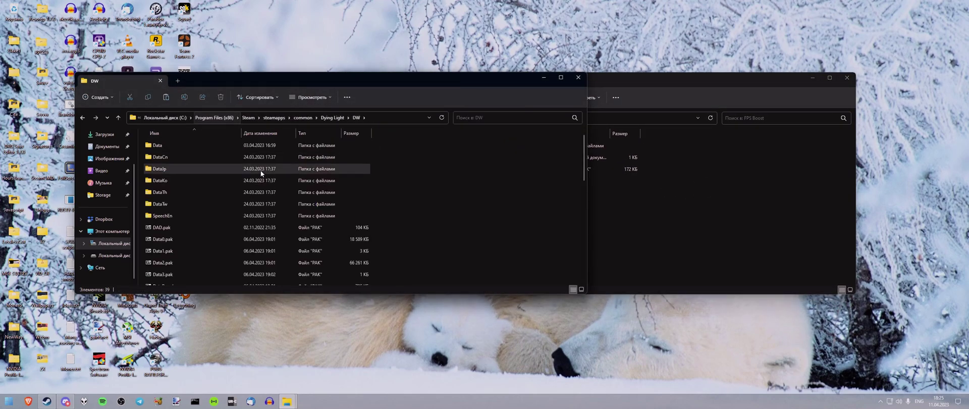
left_click(679, 210)
right_click(427, 171)
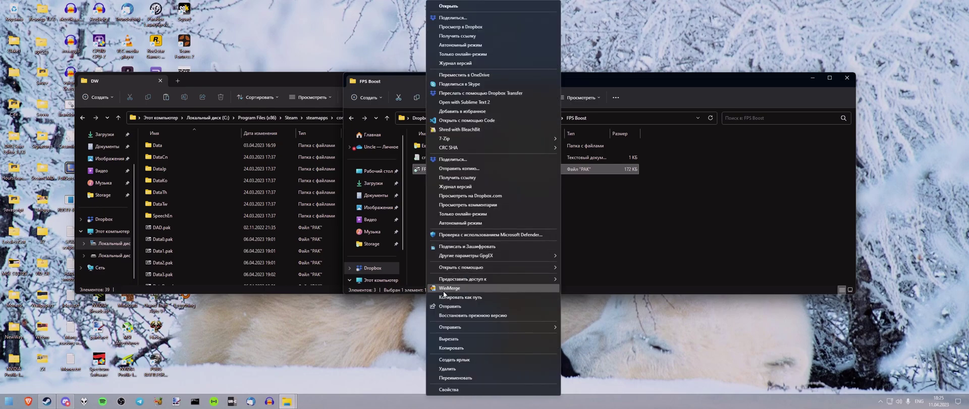
left_click(447, 348)
right_click(140, 247)
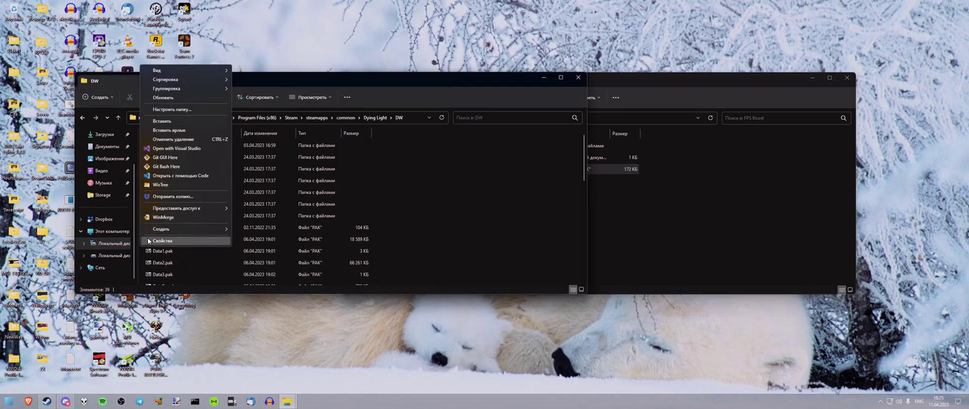
left_click(161, 121)
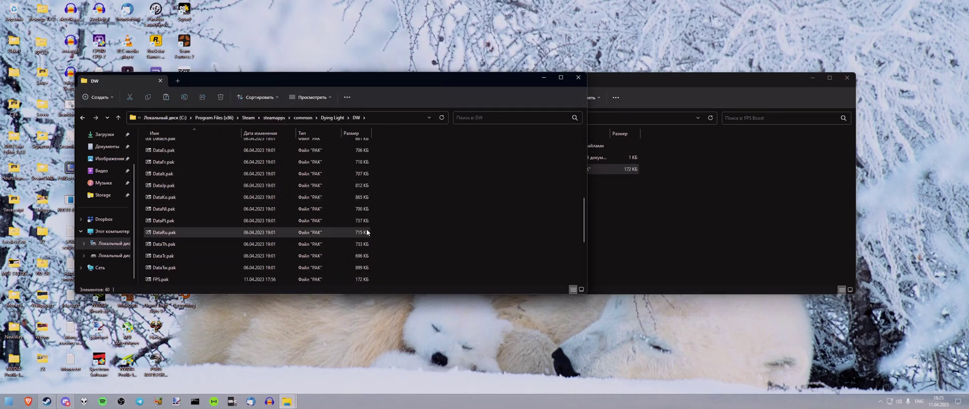
left_click(173, 175)
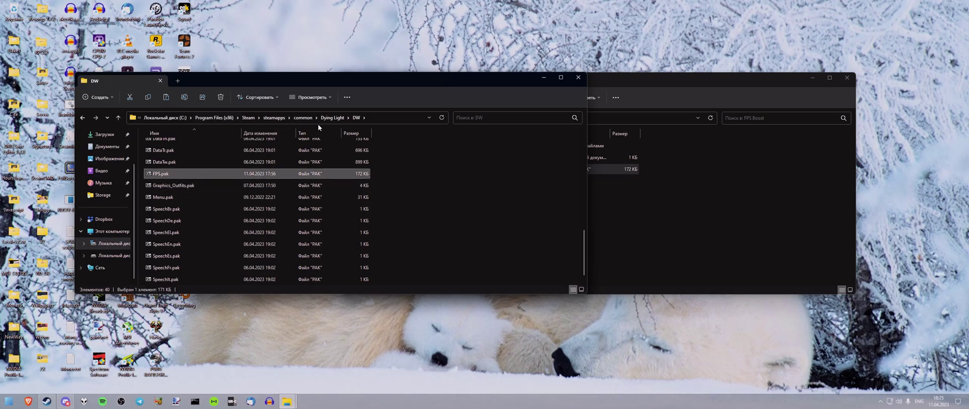
- Go back to the main Dying Light folder and locate the dide_mod.ini file
left_click(331, 120)
left_click(385, 136)
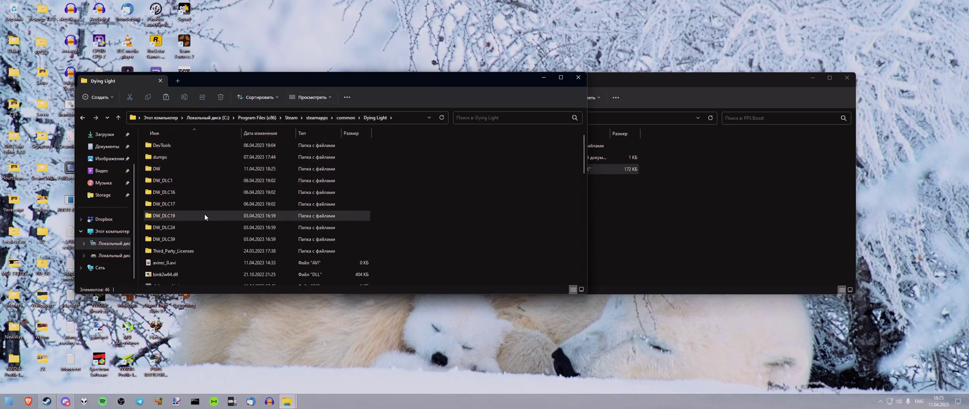
scroll(393, 247, "down", 4)
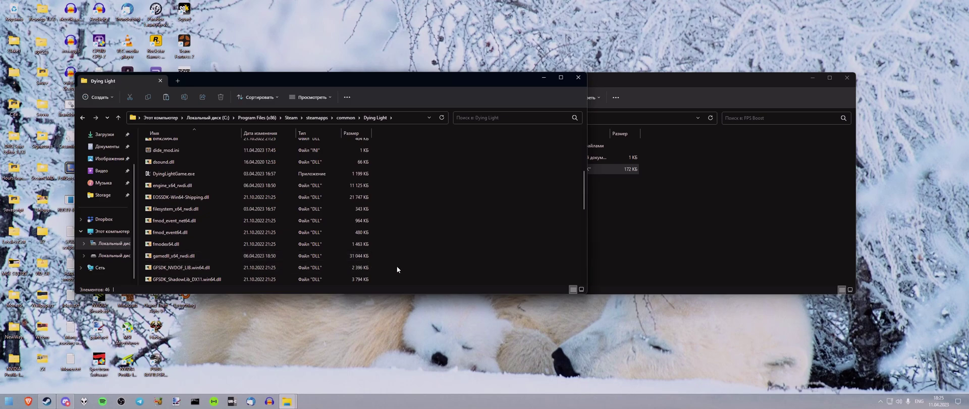
scroll(424, 249, "up", 2)
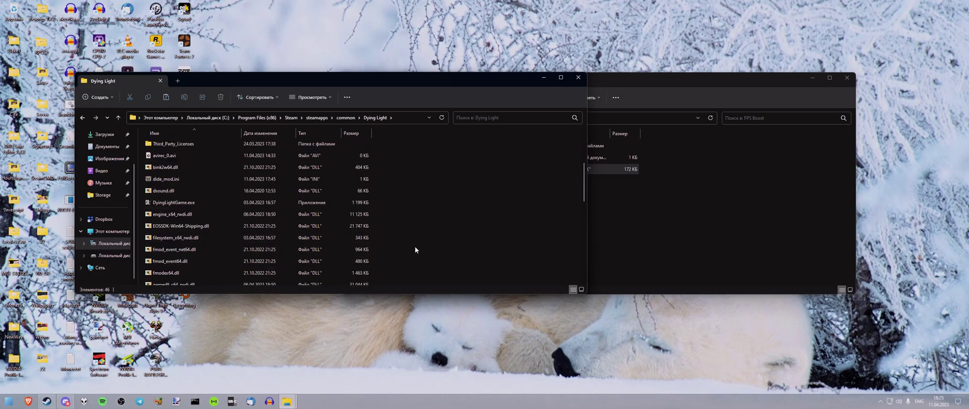
left_click(171, 216)
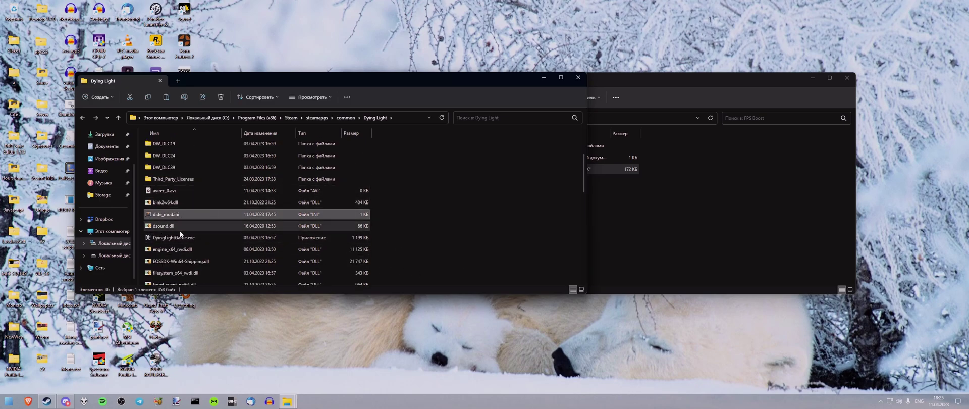
- Switch to Discord to place its downloads channel beside the game folder, and select dsound.dll and dide_mod.ini together in that folder
left_click(66, 401)
left_click_drag(260, 13, 539, 21)
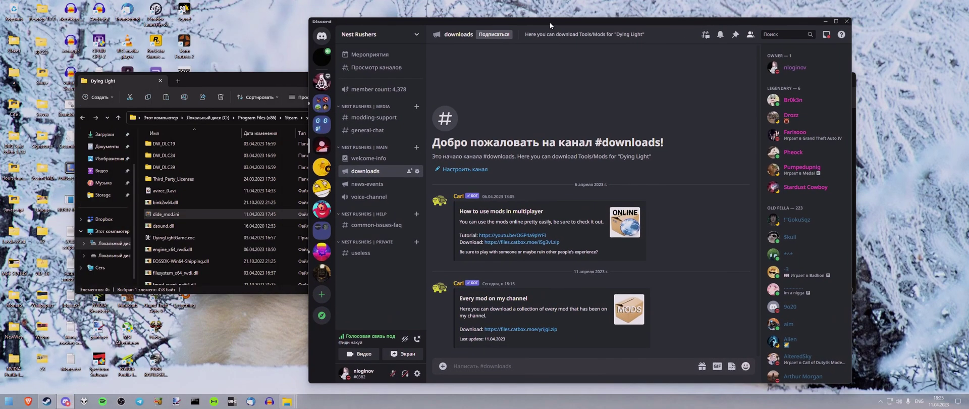
left_click(187, 226)
left_click(175, 214, "ctrl")
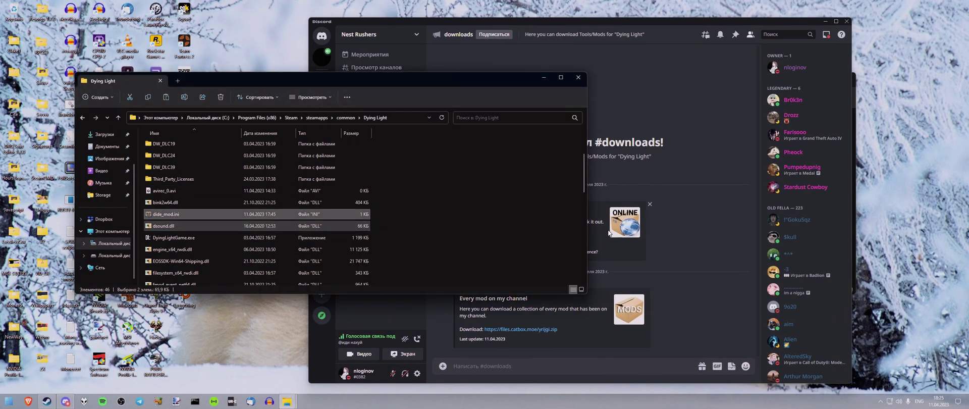
- Minimize Discord and open dide_mod.ini from the main Dying Light folder for editing
left_click(408, 220)
left_click(626, 153)
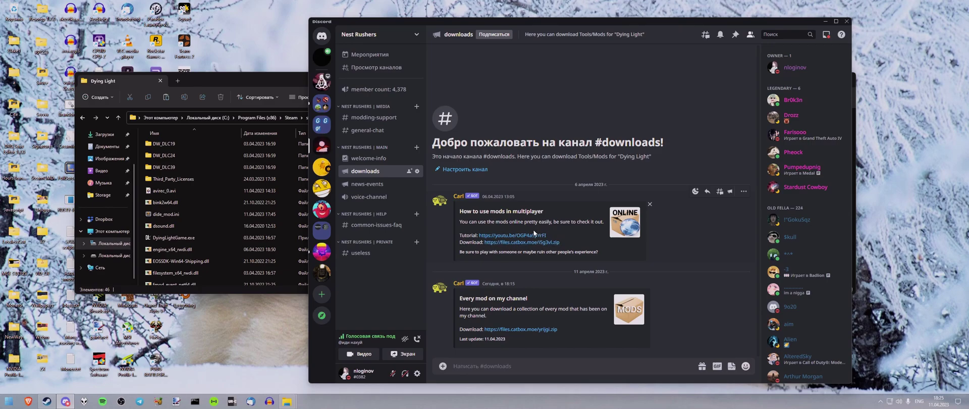
left_click(175, 222)
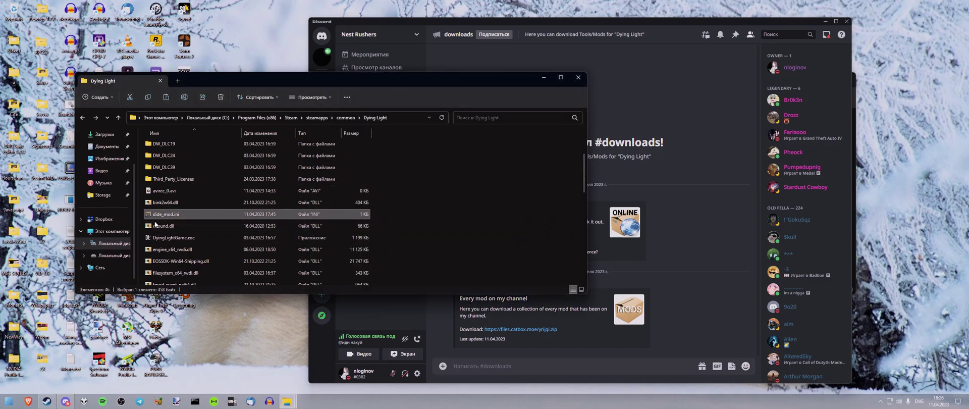
left_click(398, 222)
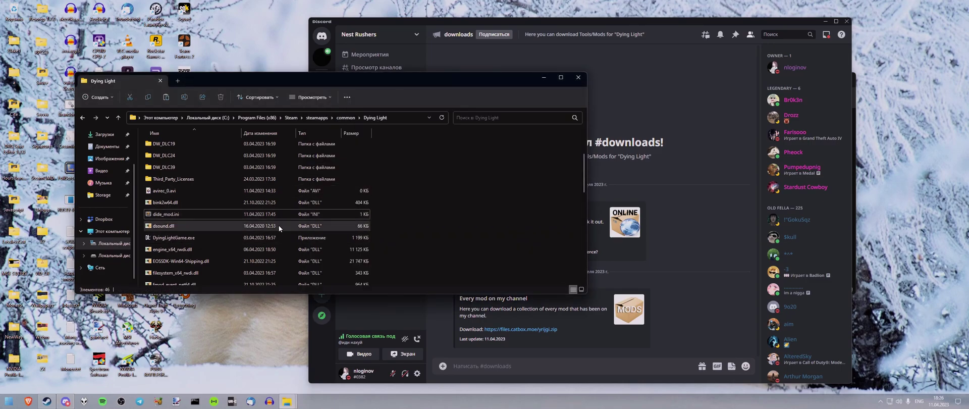
scroll(278, 225, "up", 1)
left_click(824, 21)
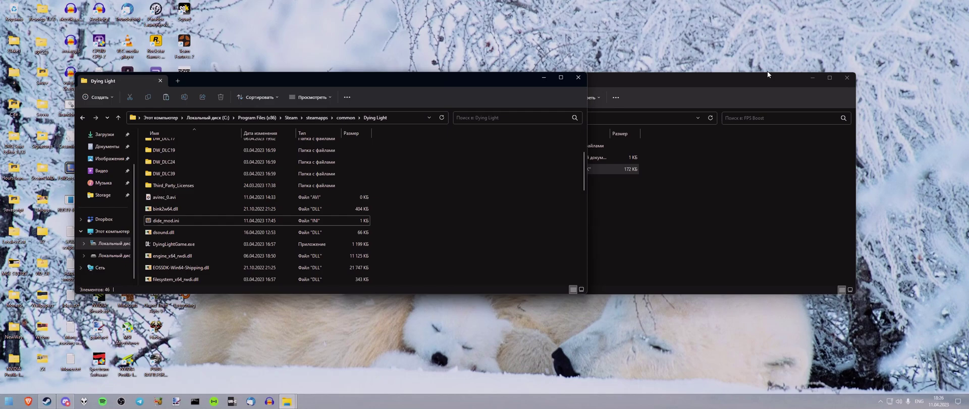
double_click(163, 220)
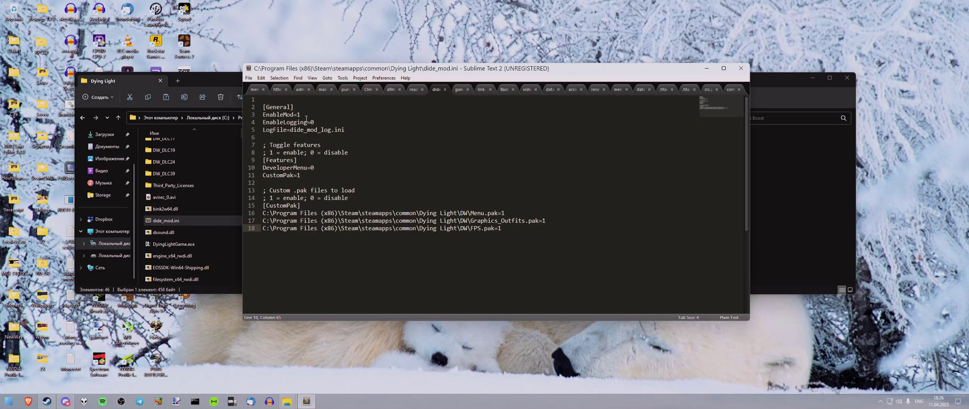
- Delete the existing FPS.pak entry from dide_mod.ini and insert an empty line directly under [CustomPak]
left_click_drag(248, 228, 247, 228)
key("BackSpace")
key("BackSpace")
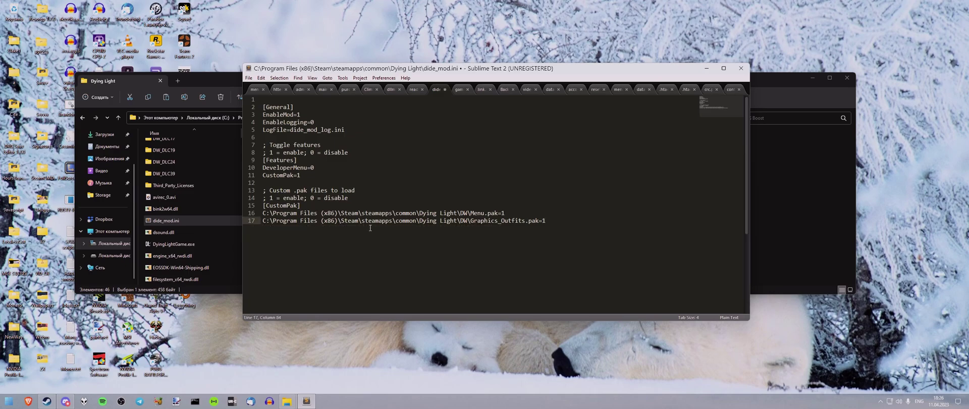
left_click_drag(308, 206, 263, 211)
left_click(500, 208)
key("Return")
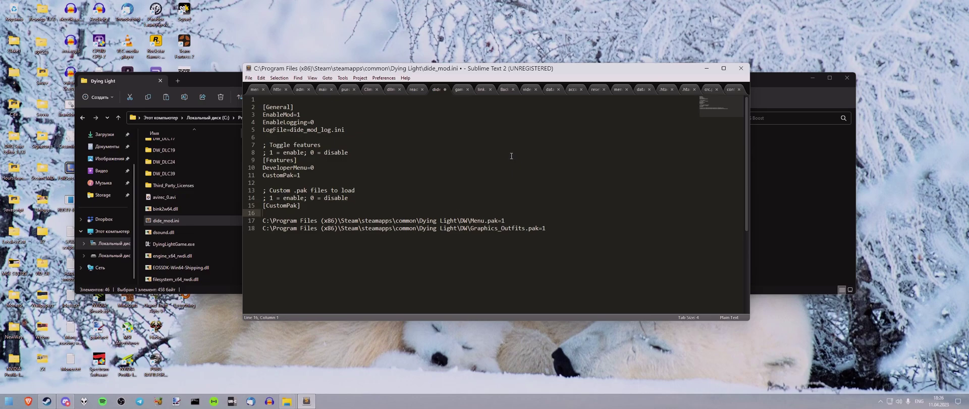
- Close the FPS Boost folder, arrange the Dying Light folder beside the text editor, and open its DW subfolder
left_click(783, 158)
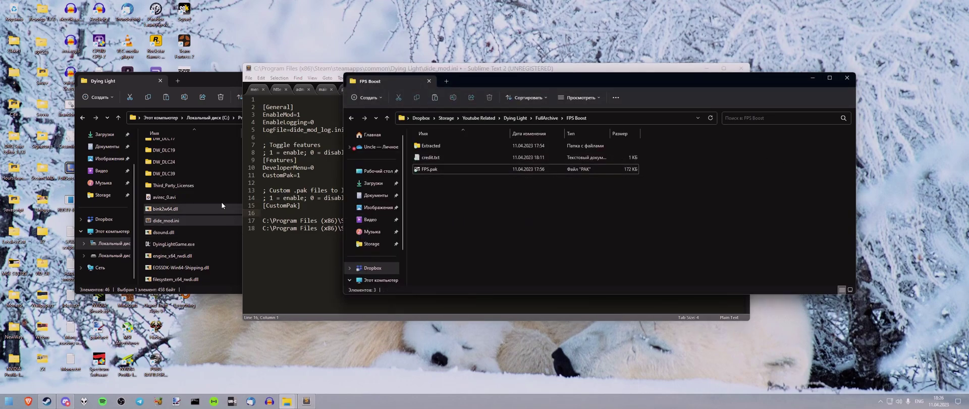
left_click(847, 78)
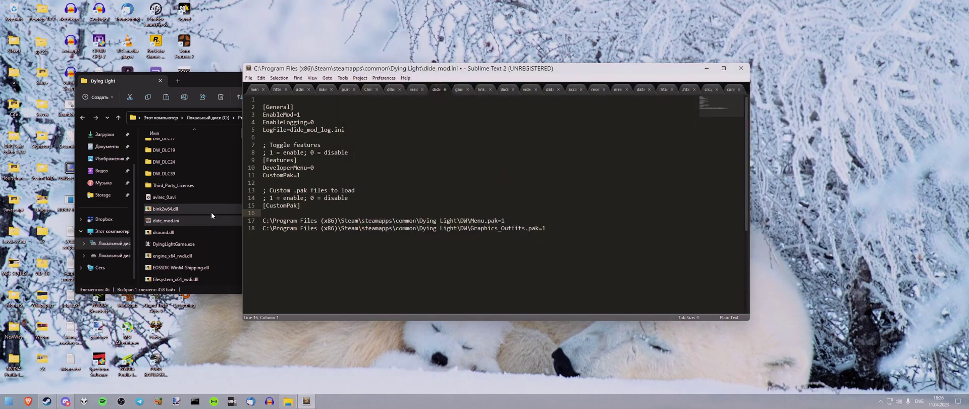
left_click(211, 210)
left_click_drag(281, 80, 610, 77)
left_click_drag(357, 69, 214, 72)
left_click(642, 165)
double_click(495, 167)
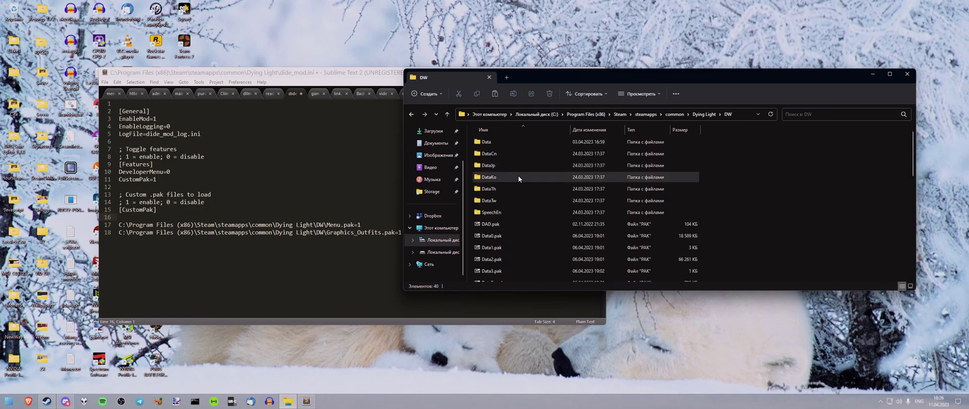
- Copy the DW folder's path and paste it on the empty line under [CustomPak], ending it with a backslash
scroll(629, 177, "down", 10)
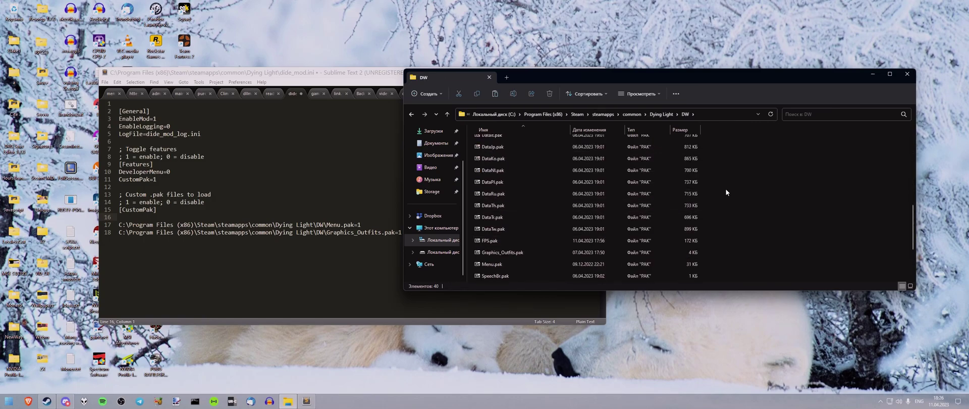
left_click(717, 116)
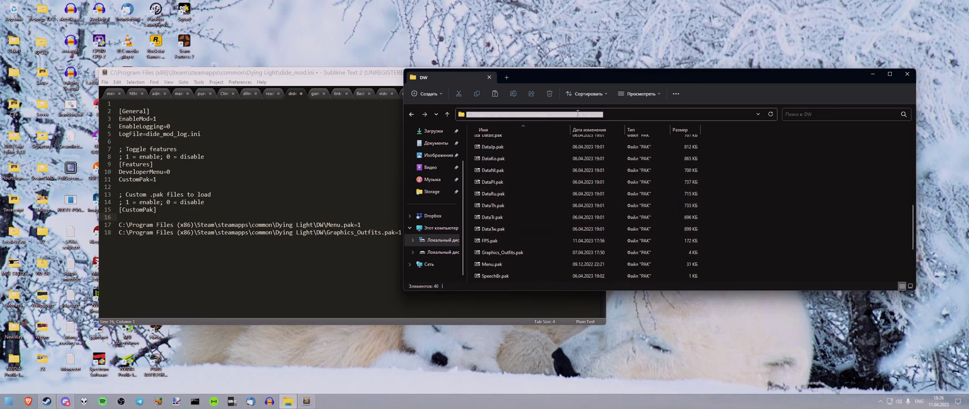
right_click(579, 117)
left_click(599, 141)
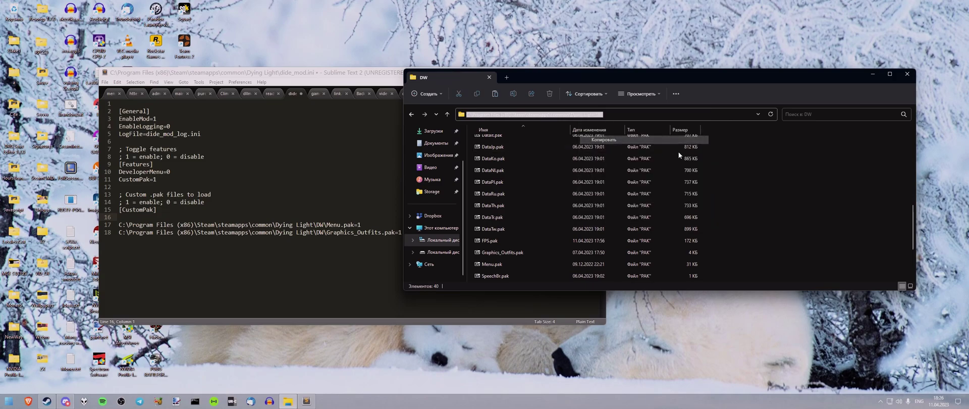
left_click(725, 225)
left_click(277, 214)
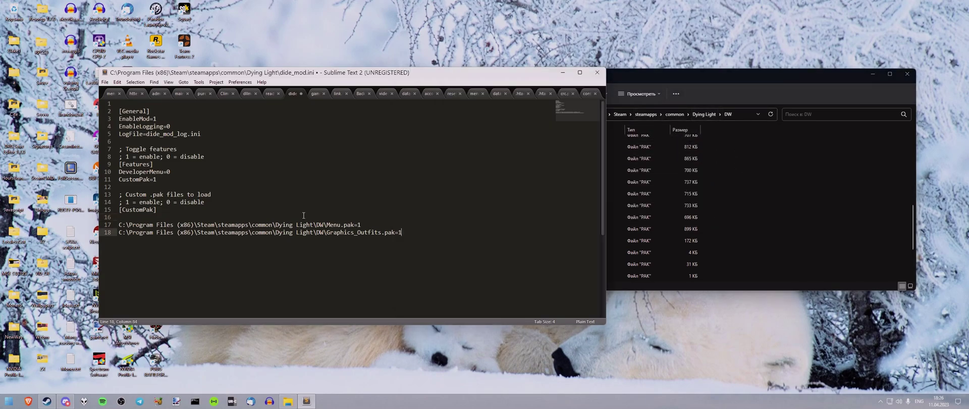
left_click(219, 218)
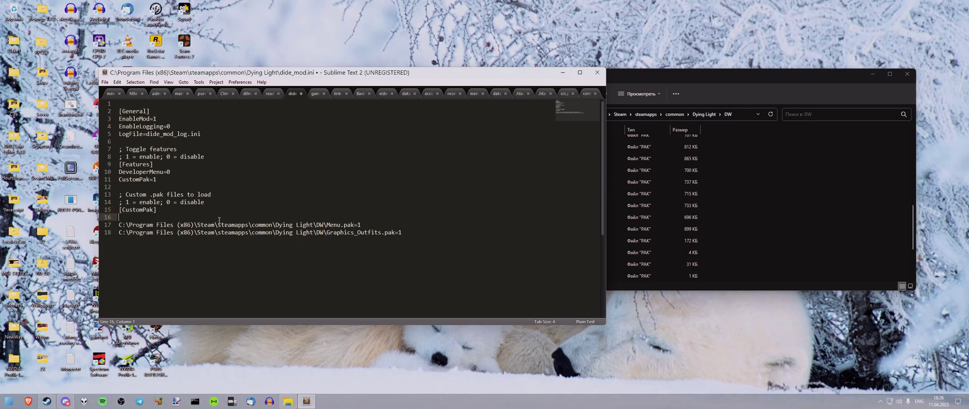
right_click(141, 219)
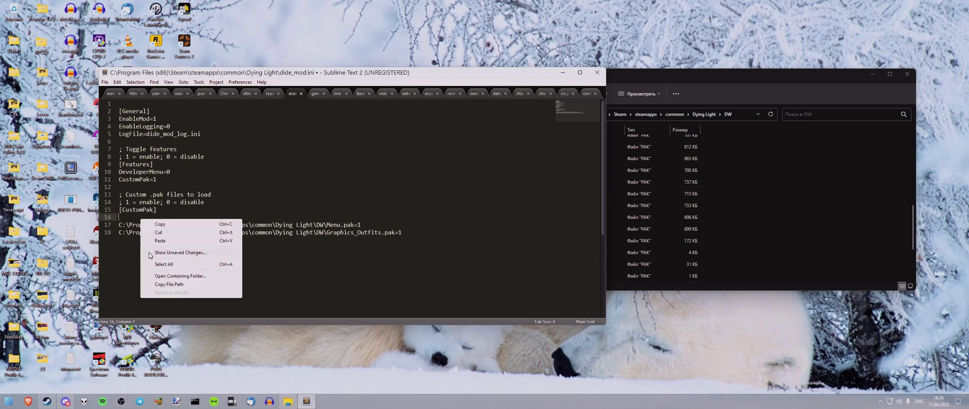
left_click(153, 242)
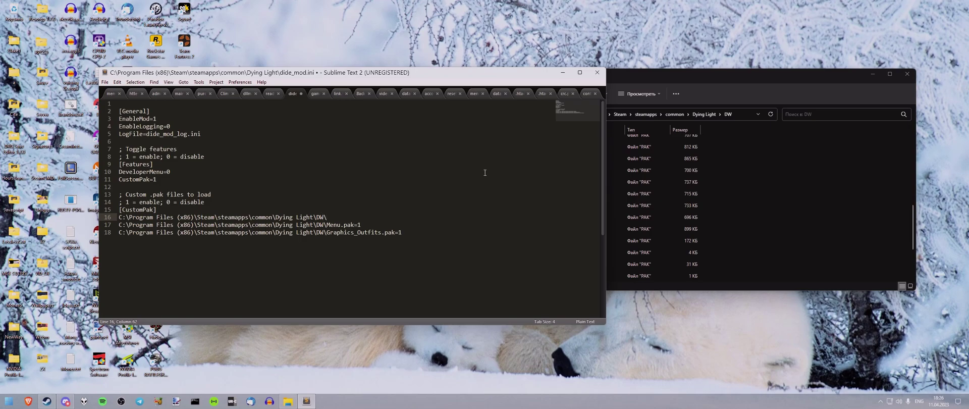
- Copy the name FPS from FPS.pak in the DW folder and paste it after the new path in dide_mod.ini
left_click(770, 211)
right_click(487, 240)
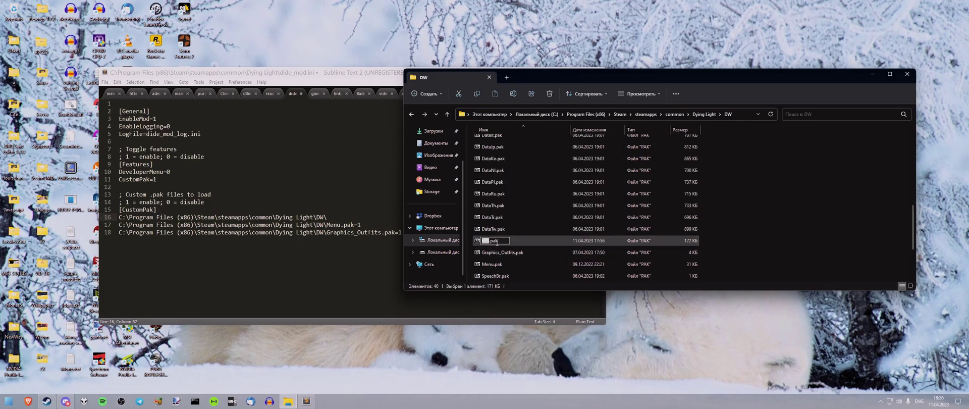
right_click(486, 242)
left_click(505, 264)
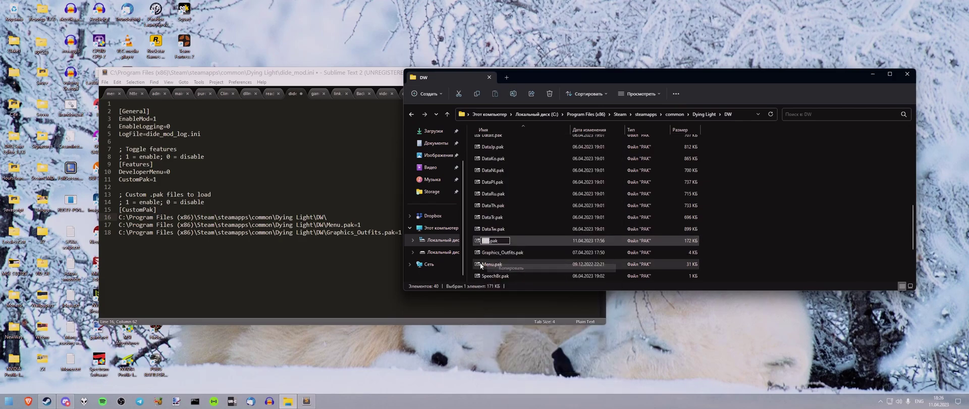
right_click(343, 219)
left_click(332, 202)
left_click(339, 216)
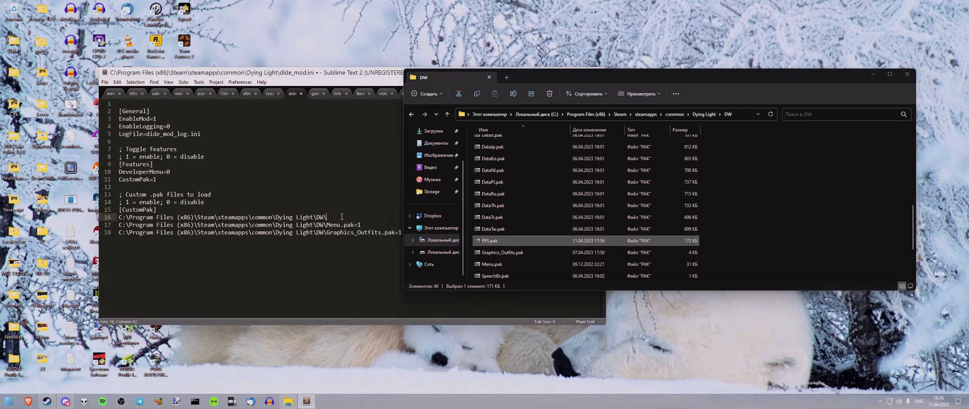
right_click(342, 215)
left_click(362, 236)
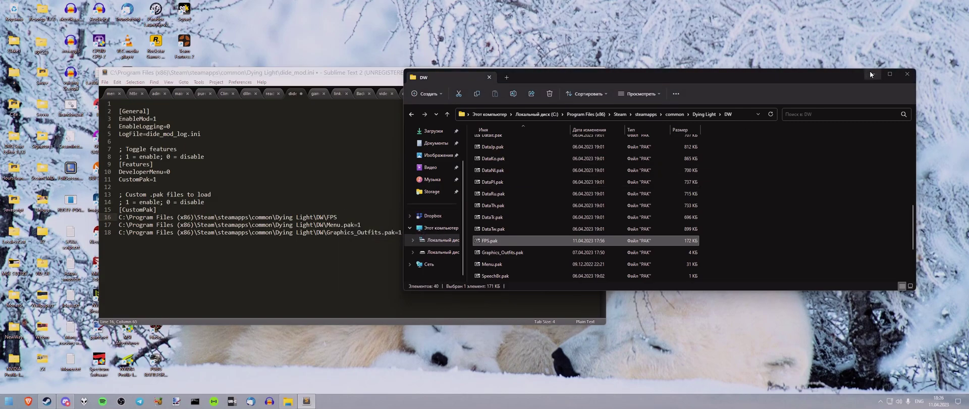
- Minimize the DW folder, complete the new entry with .pak=1, save dide_mod.ini, and close the editor
left_click(871, 73)
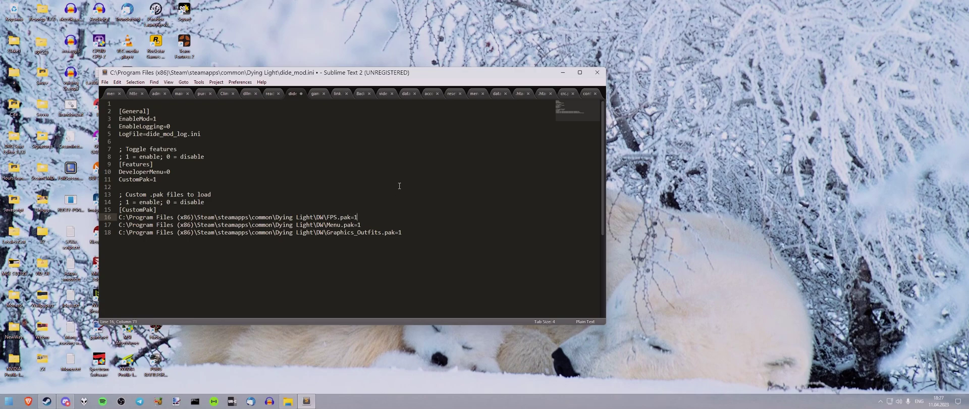
key("ctrl+s")
left_click(105, 83)
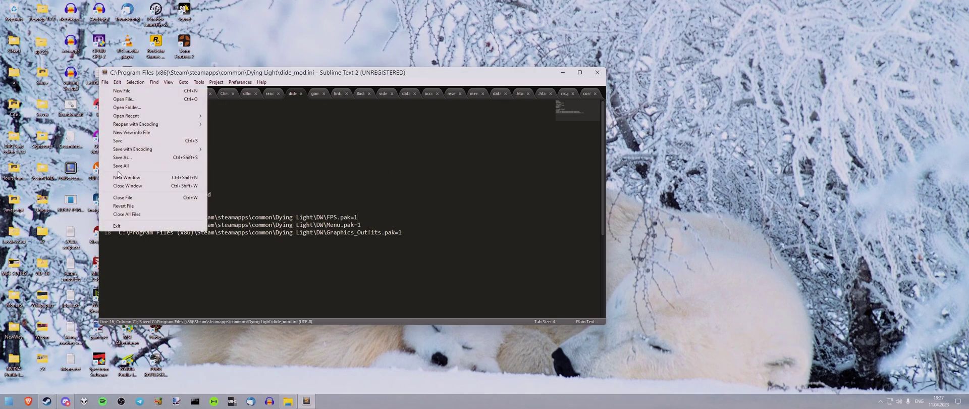
left_click(123, 144)
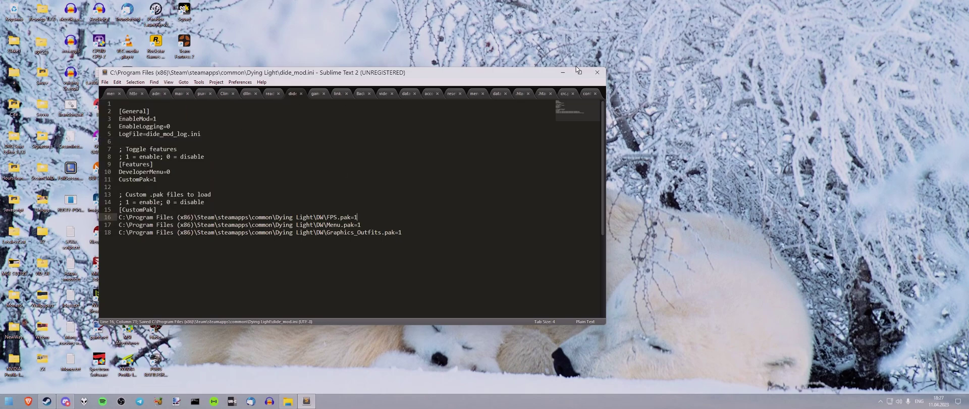
left_click(597, 72)
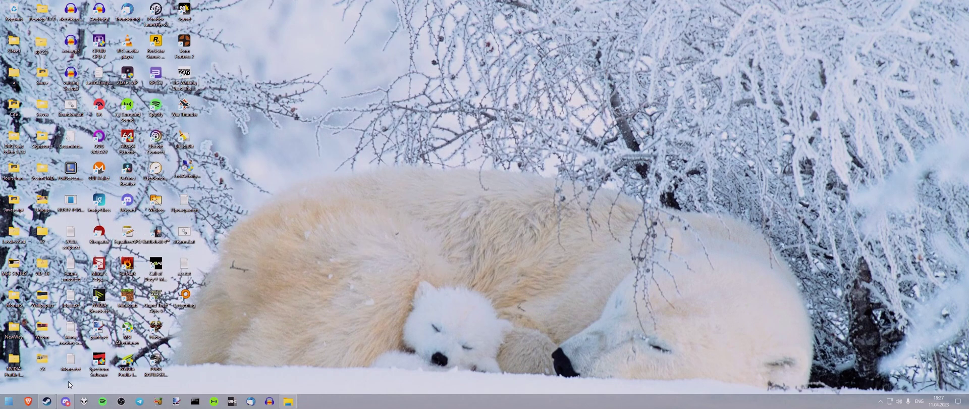
- Launch Dying Light and, in its video options, turn off antialiasing, motion blur, Nvidia PCSS, Nvidia depth of field, Nvidia HBAO+ and ambient occlusion
right_click(49, 402)
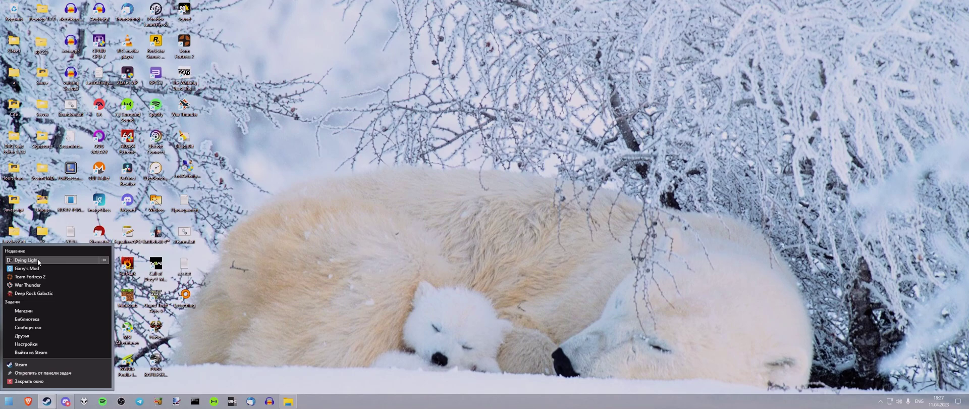
left_click(25, 260)
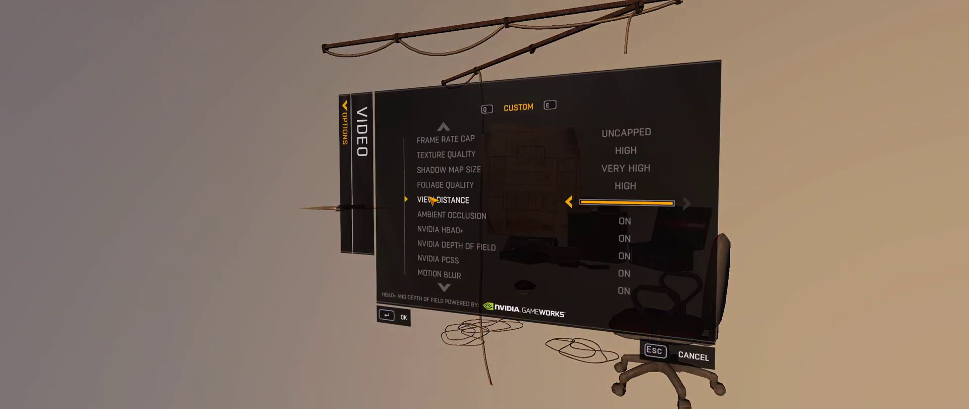
scroll(530, 247, "down", 1)
scroll(488, 231, "down", 2)
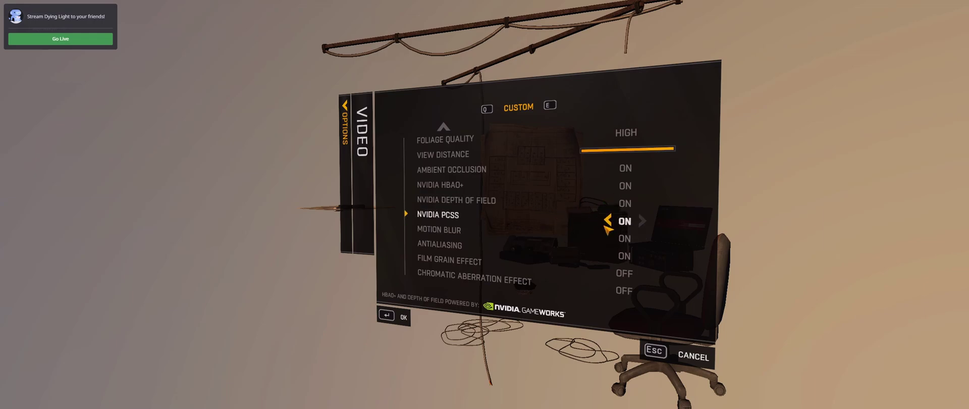
left_click(606, 256)
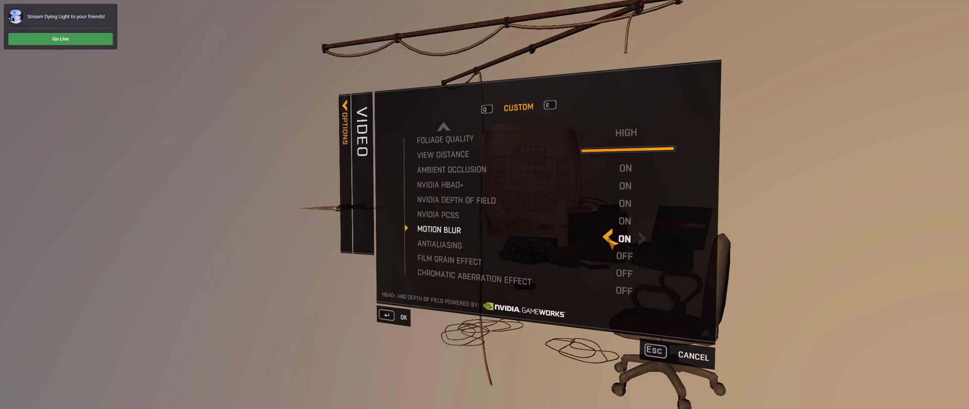
left_click(608, 238)
left_click(610, 221)
left_click(613, 203)
left_click(616, 185)
left_click(624, 174)
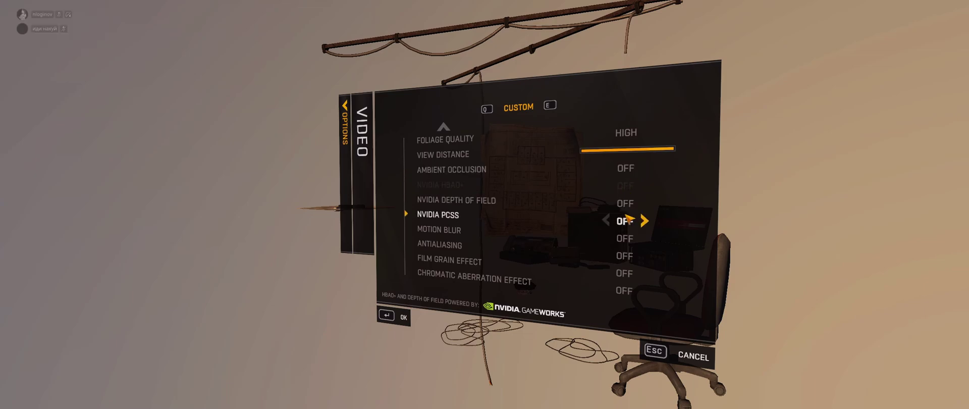
- Reduce View Distance to near its minimum and set foliage quality to Low, shadow map size to Low and texture quality to Medium
scroll(626, 242, "up", 5)
left_click_drag(626, 245, 587, 247)
left_click(624, 222)
left_click(628, 206)
left_click(629, 207)
left_click(627, 190)
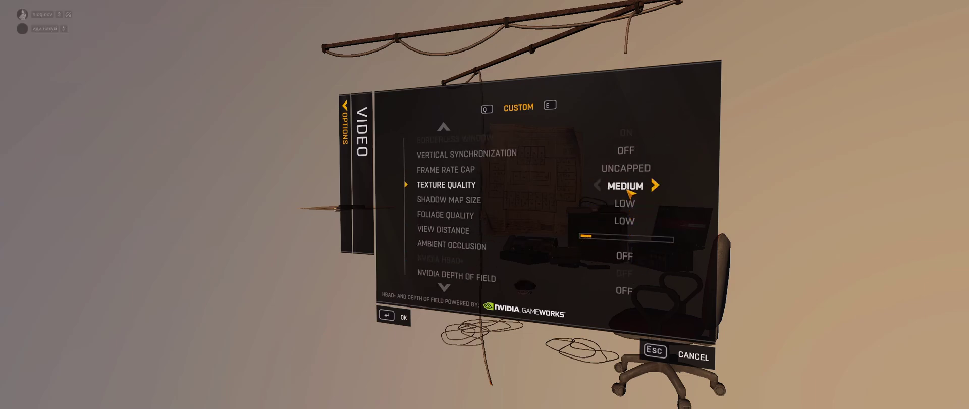
scroll(629, 189, "up", 2)
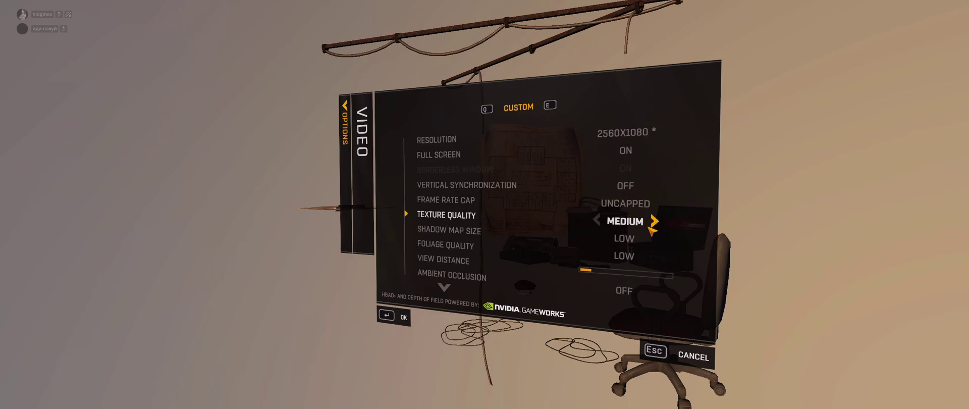
- Apply the new video settings, quit the game for the required restart, and relaunch Dying Light through Steam
key("Return")
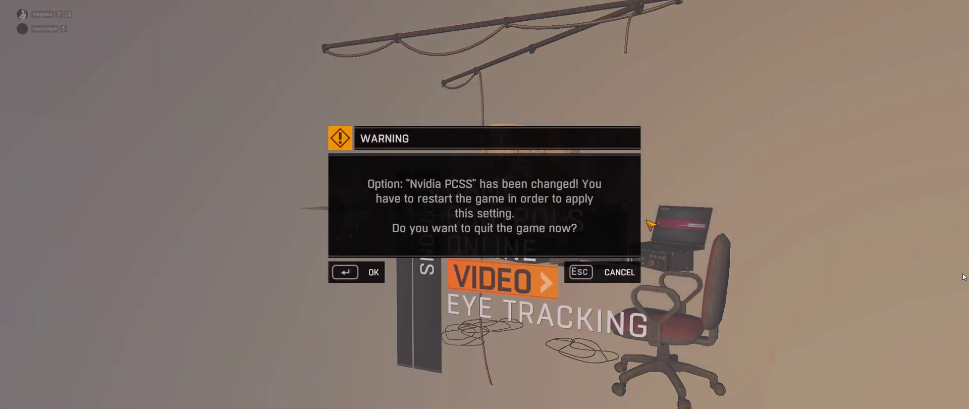
key("Return")
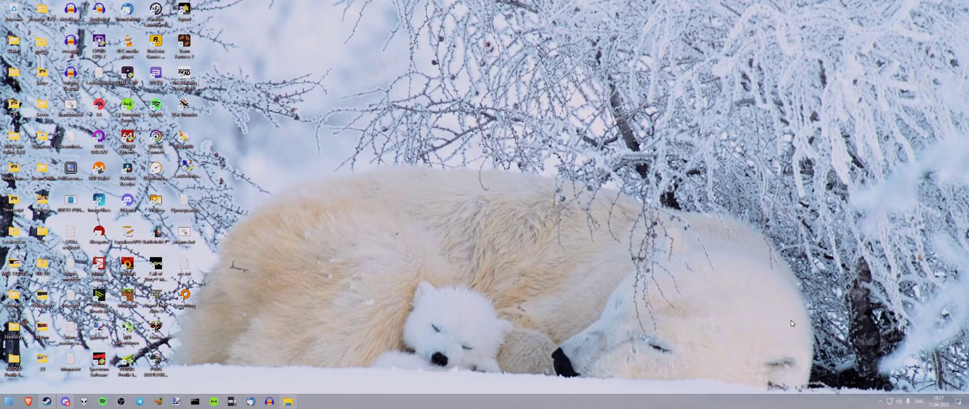
right_click(48, 401)
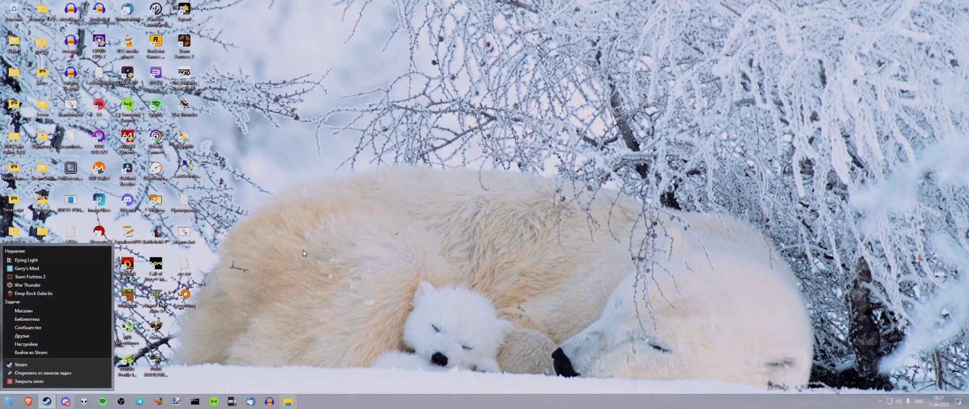
left_click(28, 259)
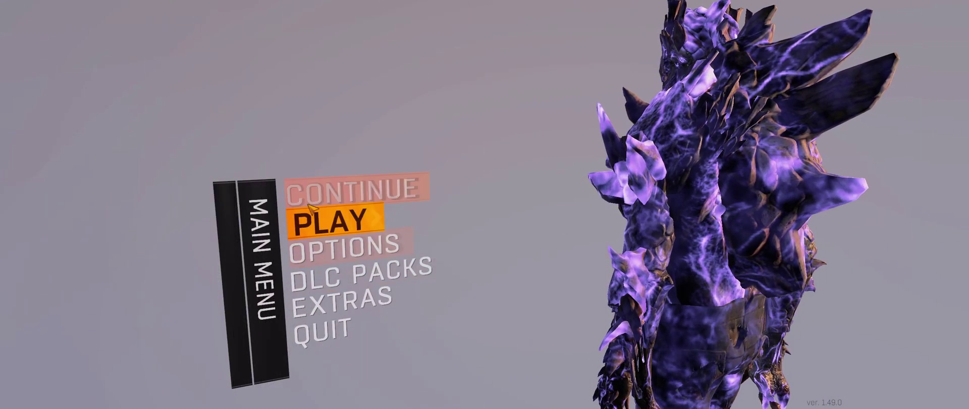
- Open the campaign saves and load the Hard-difficulty Poisonous Herbs save dated 11/04/2023 17:52
left_click(309, 206)
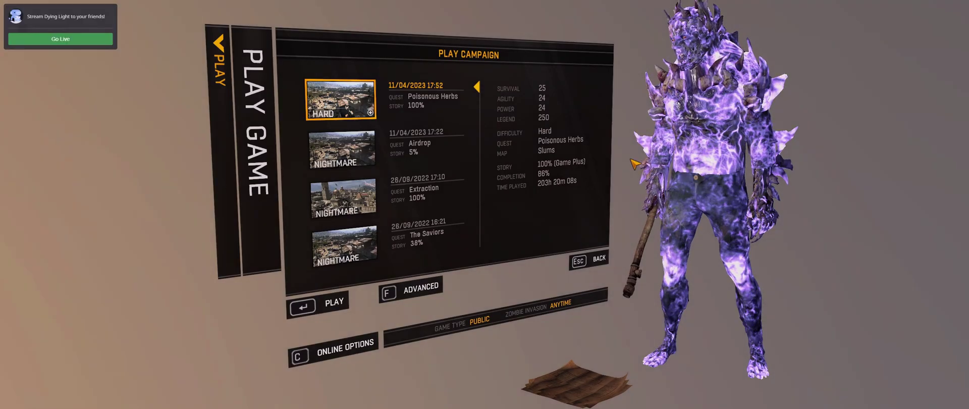
key("Escape")
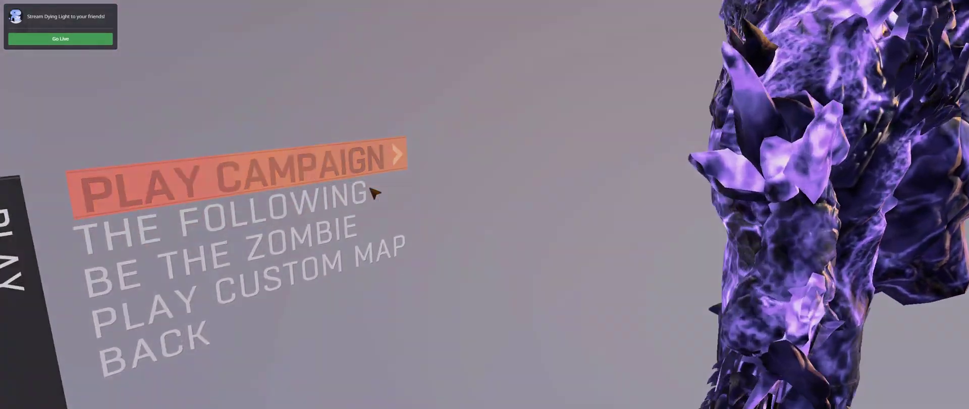
left_click(372, 190)
key("Down")
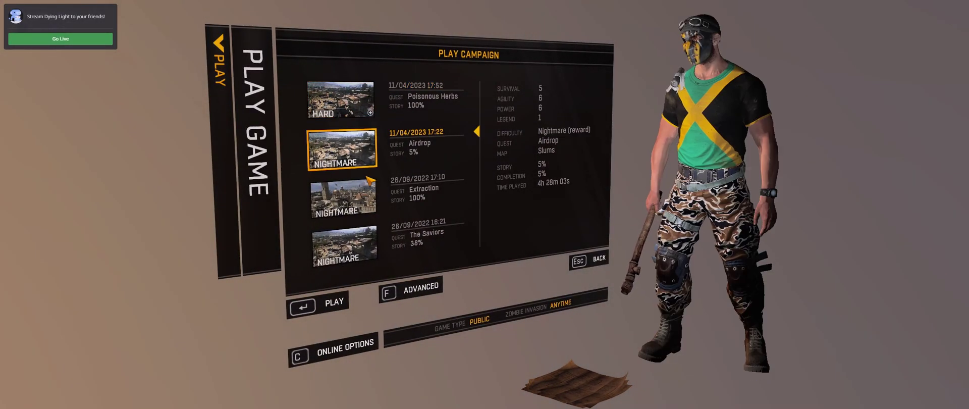
key("Up")
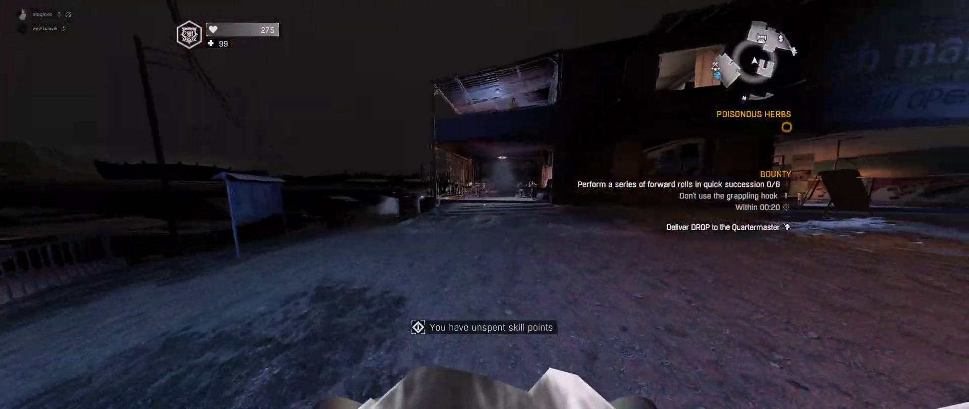
- Test the game's performance by running through the safe zone, vaulting the metal fence, and drawing the axe
key("w")
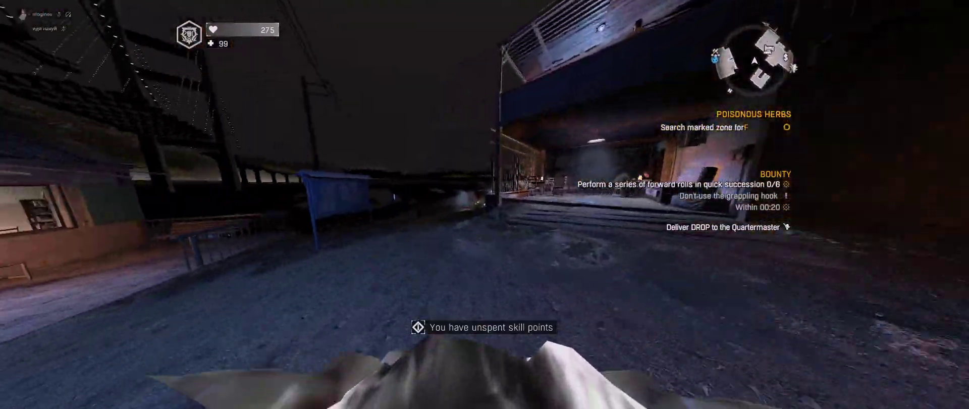
key("w")
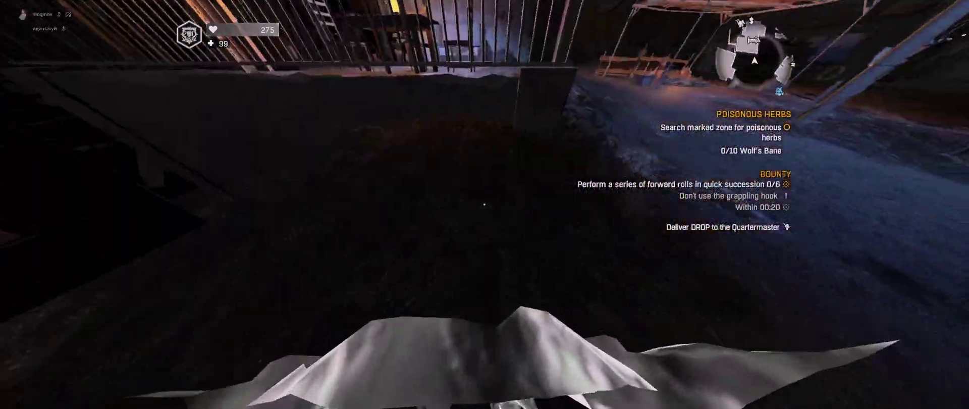
key("w")
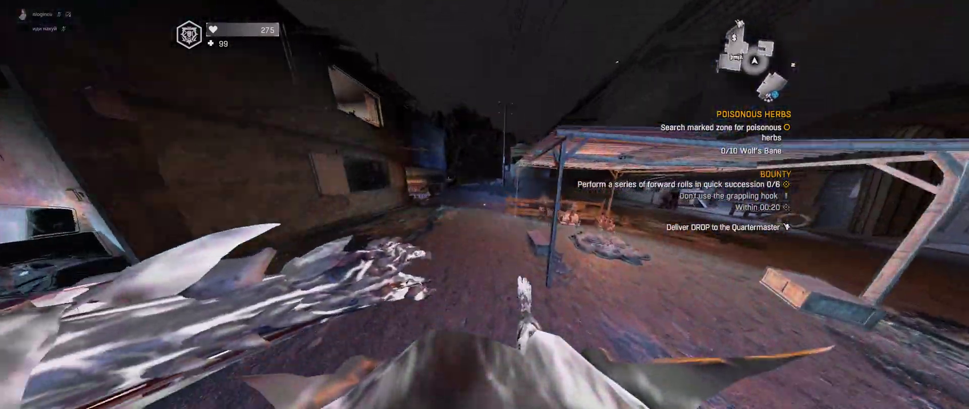
key("w")
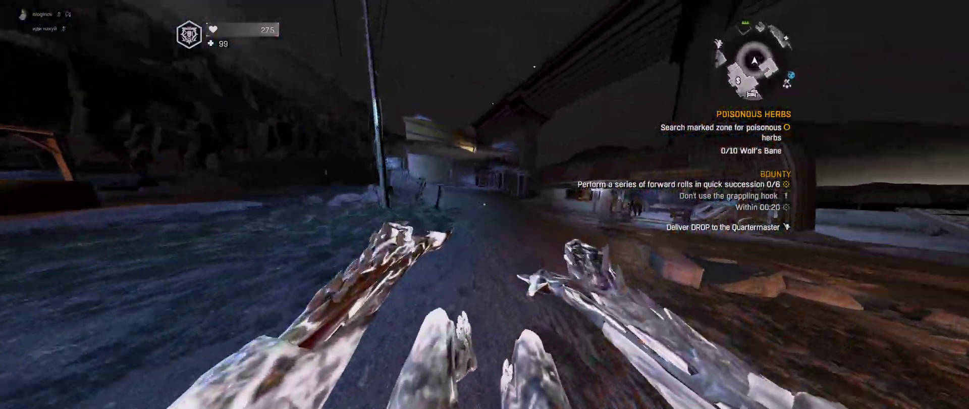
key("w")
key("w")
key("space")
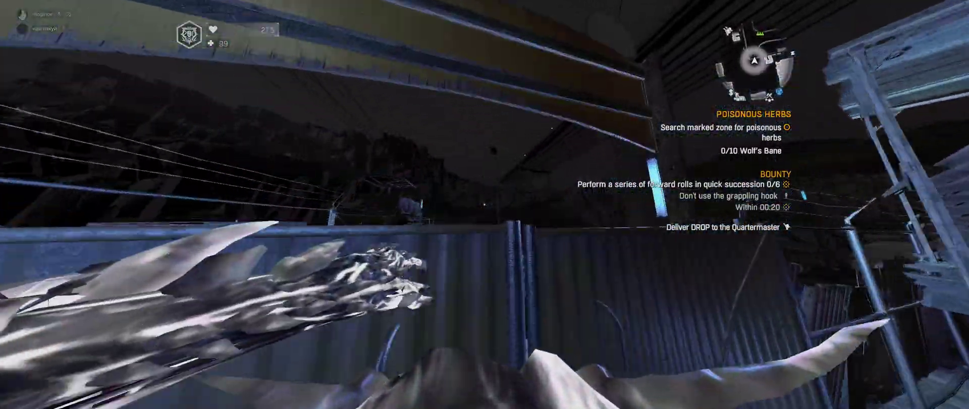
key("w")
key("1")
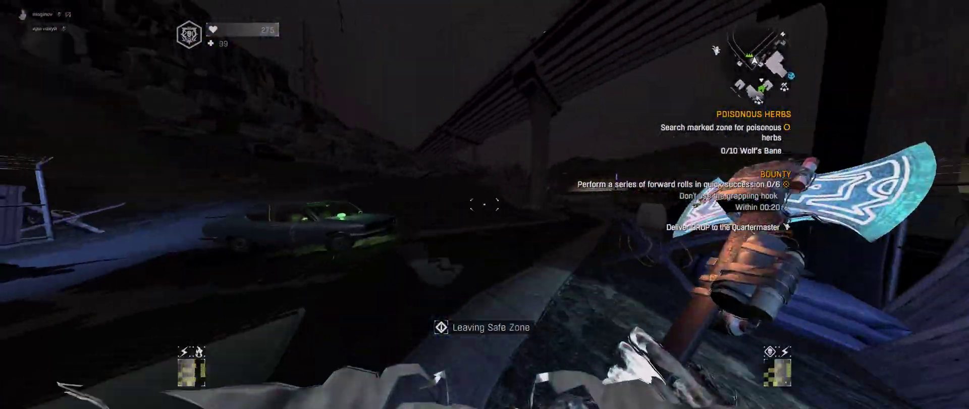
- Leave the safe zone, switch to the second weapon, and climb the bridge up to the highway deck
key("w")
key("space")
key("w")
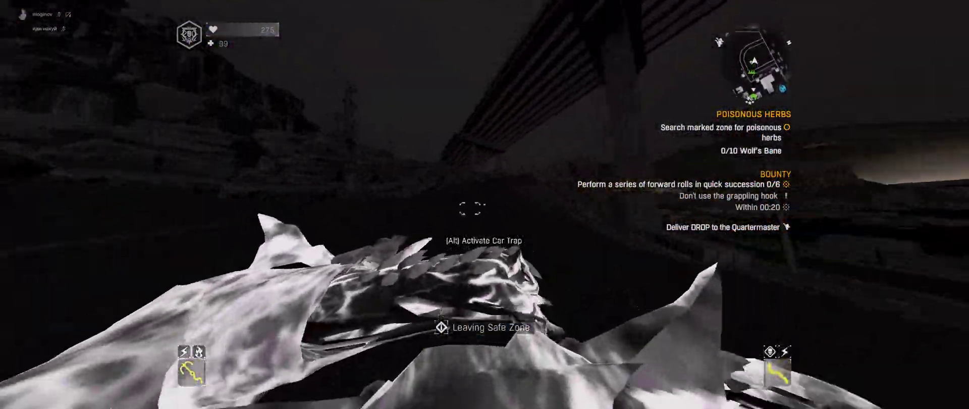
key("2")
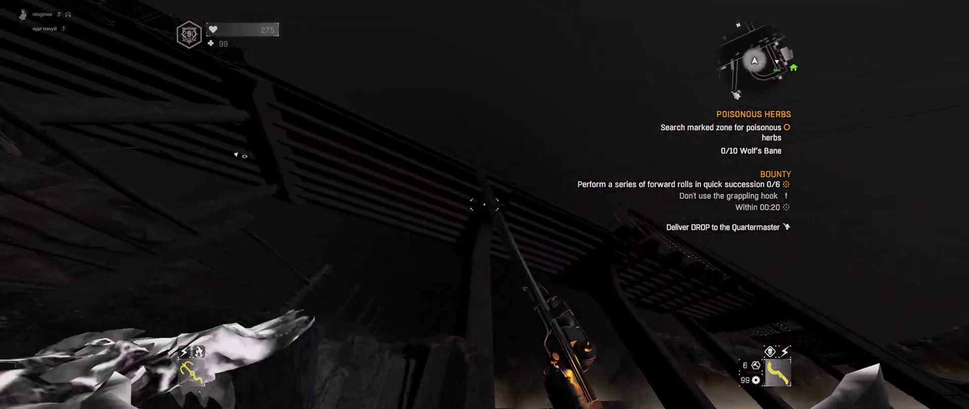
key("w")
key("space")
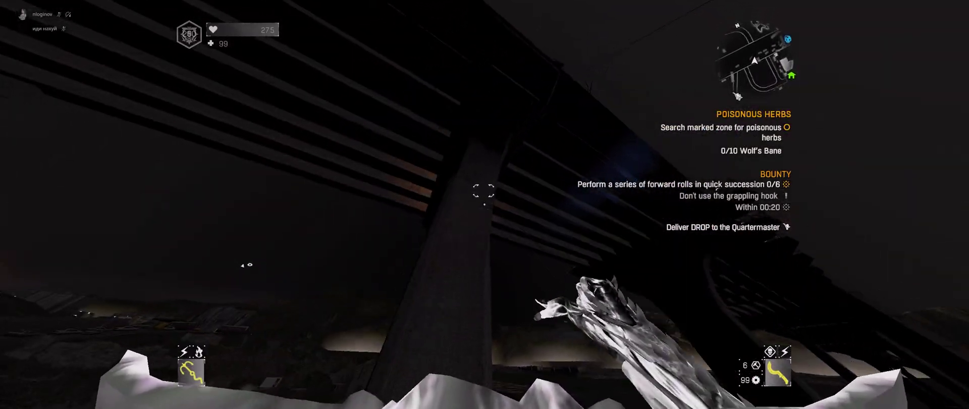
key("w")
key("space")
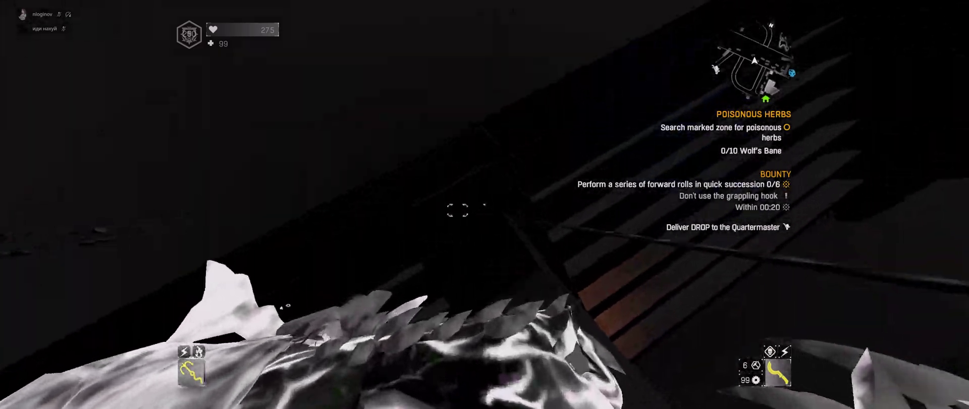
key("w")
key("space")
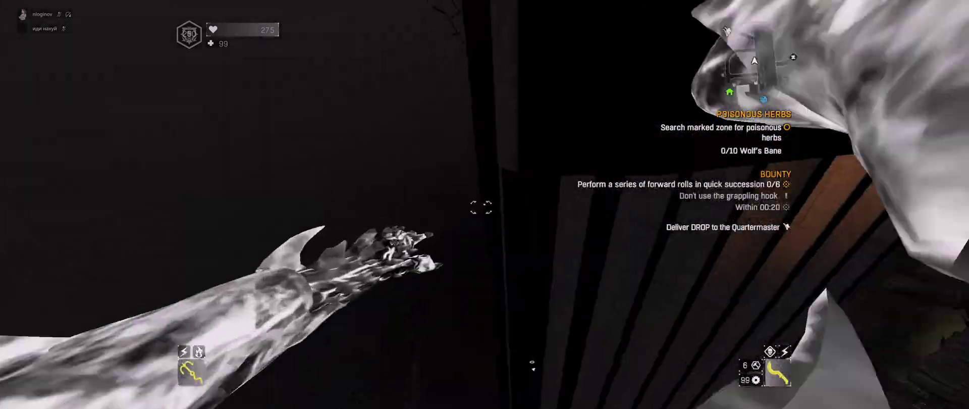
key("w")
key("space")
key("w")
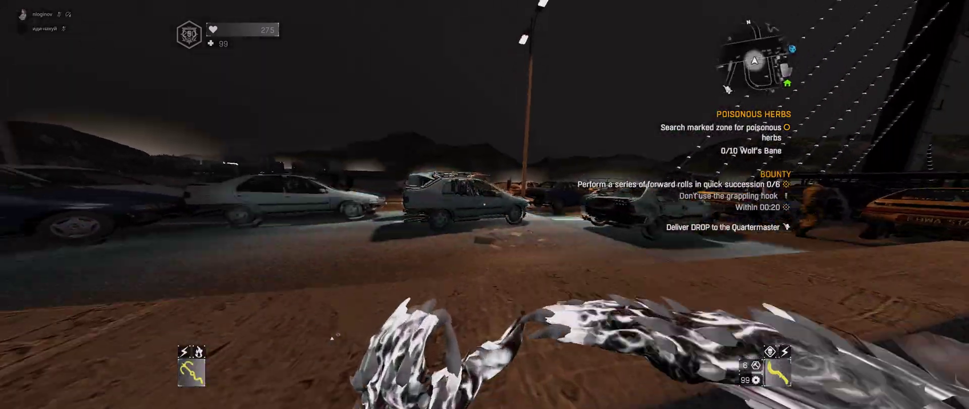
- Run along the highway past the abandoned cars and leap down to the road near the tunnel
key("w")
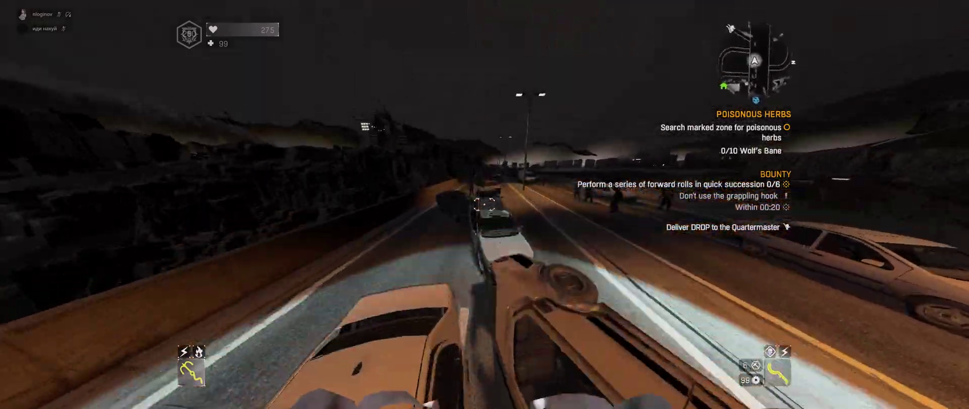
key("w")
key("space")
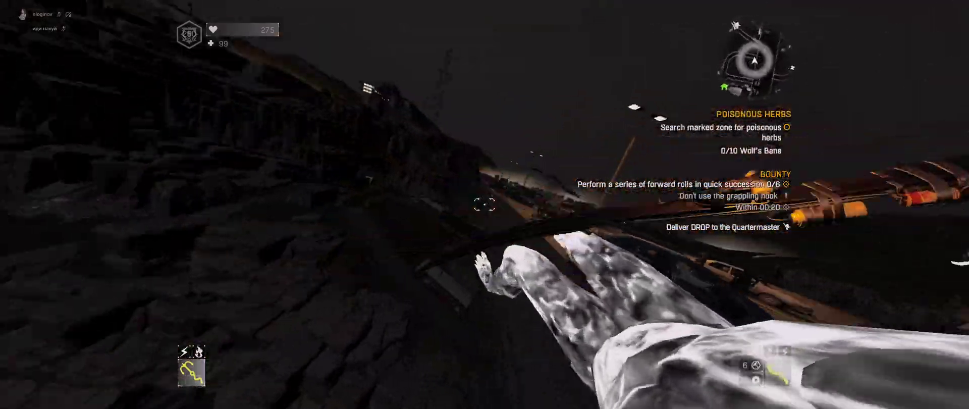
key("w")
key("space")
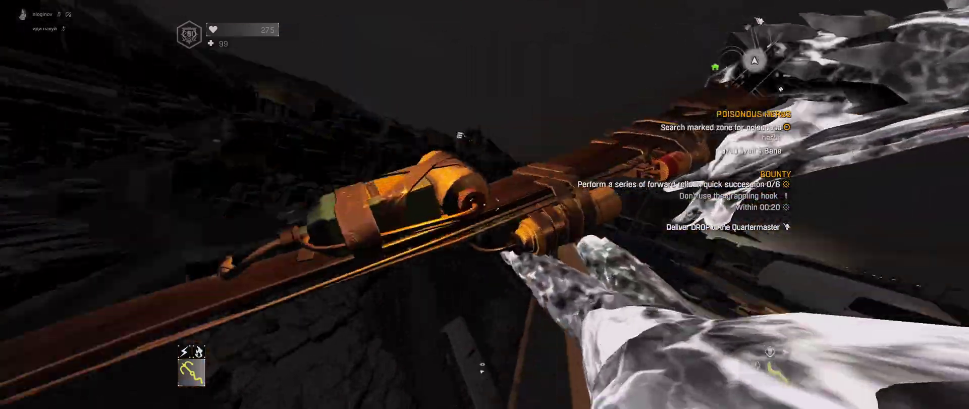
key("w")
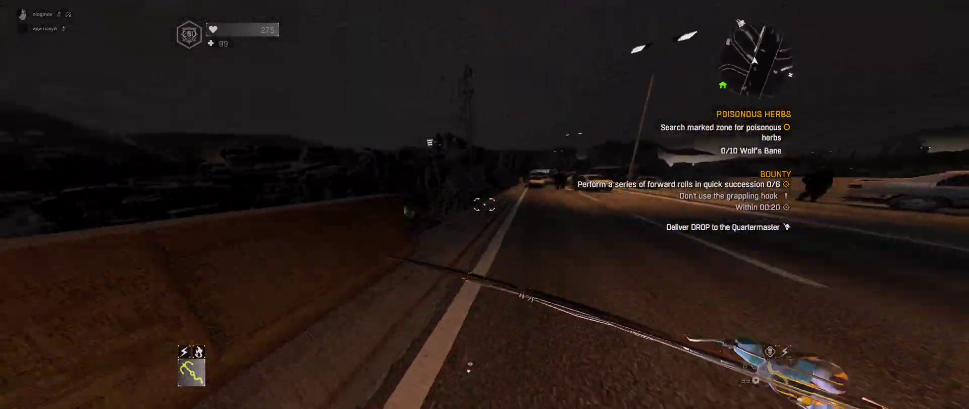
key("w")
key("space")
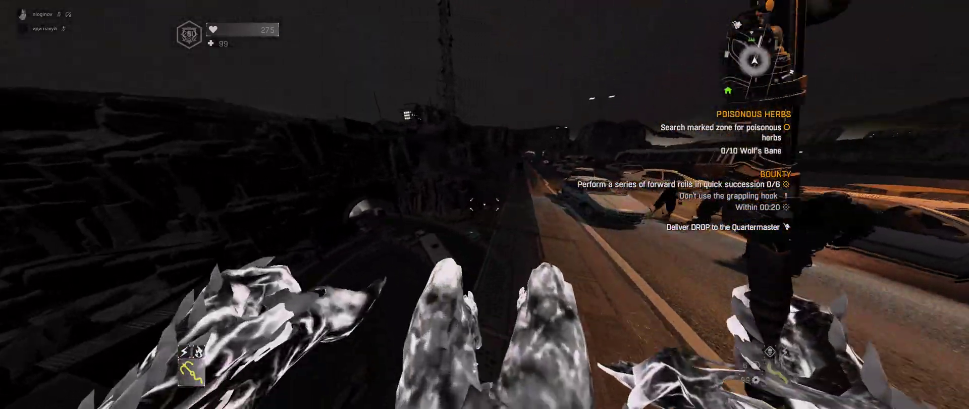
key("w")
key("space")
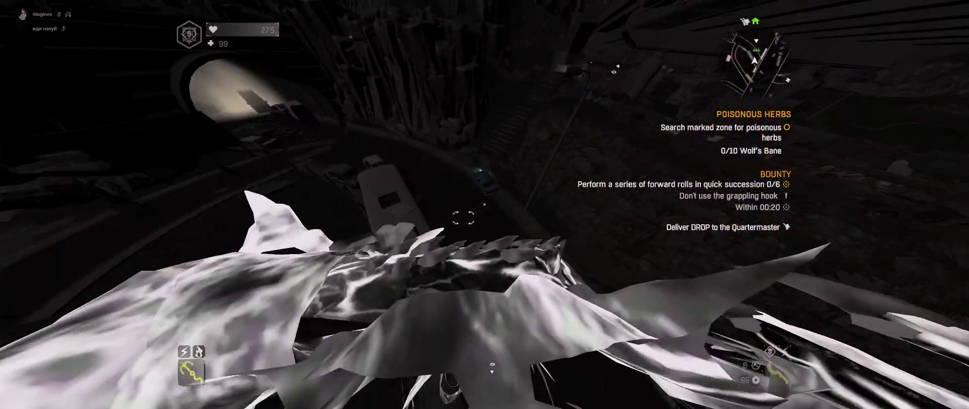
key("w")
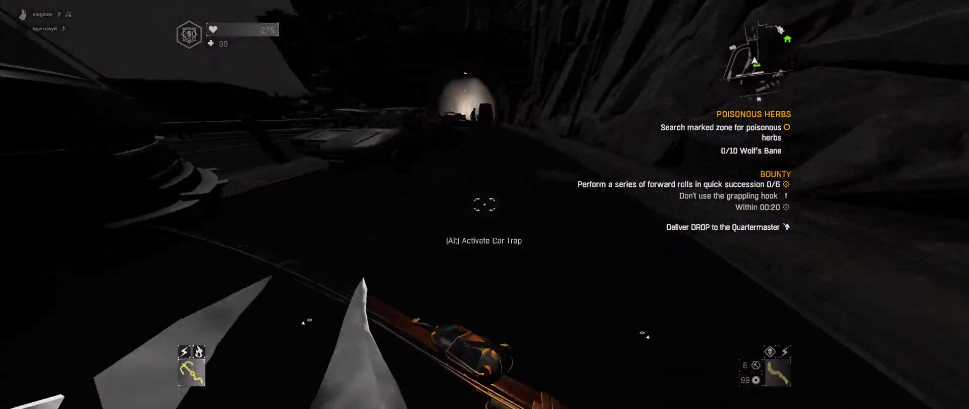
- Run along the dark road toward the tunnel and on to the wooden steps beside the bridge
key("space")
key("w")
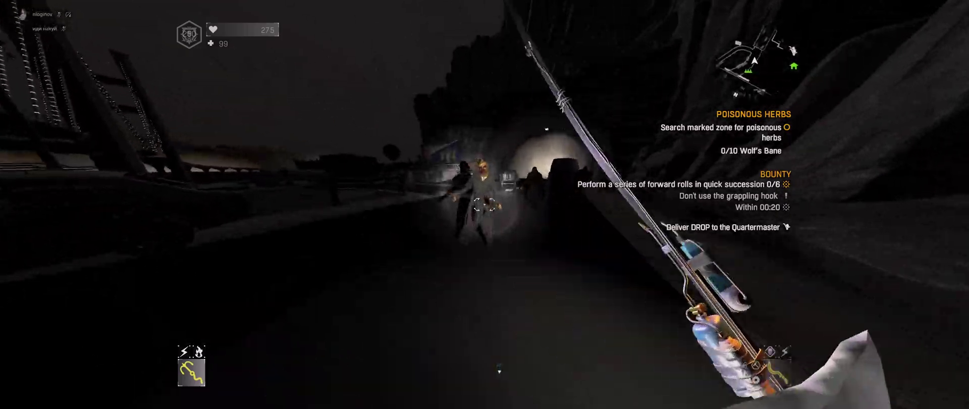
key("w")
key("space")
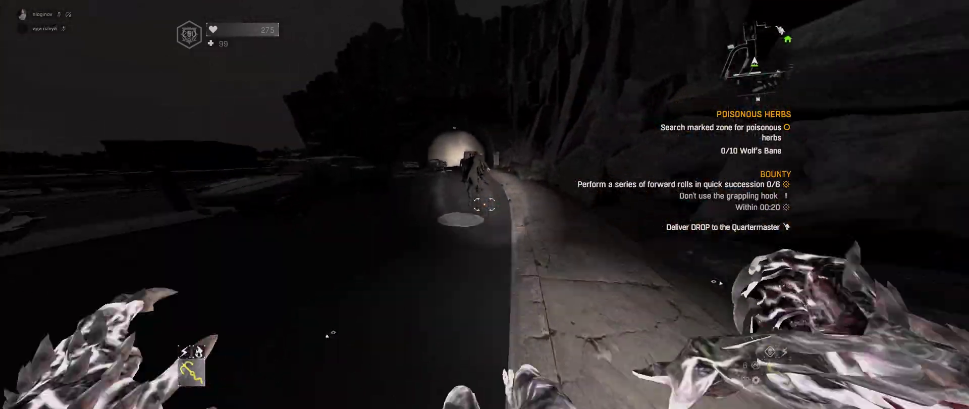
key("w")
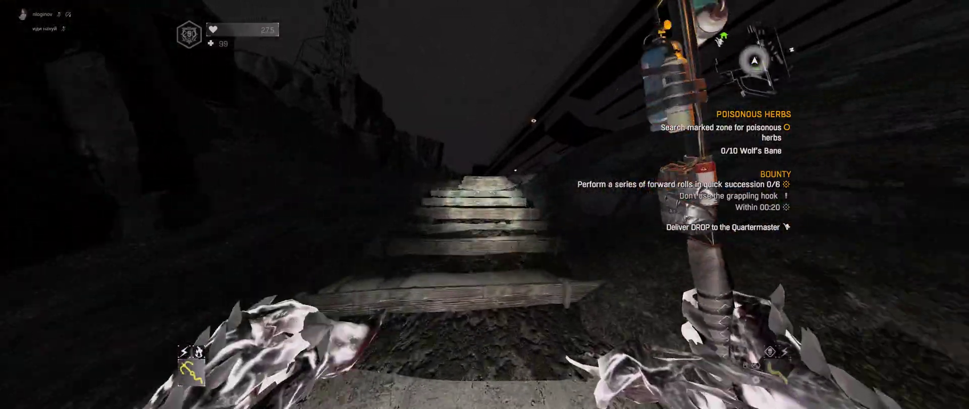
- Switch back to the axe, climb the wooden steps, and run under the bridge and across the rocky ground beyond
scroll(485, 204, "down", 1)
key("w")
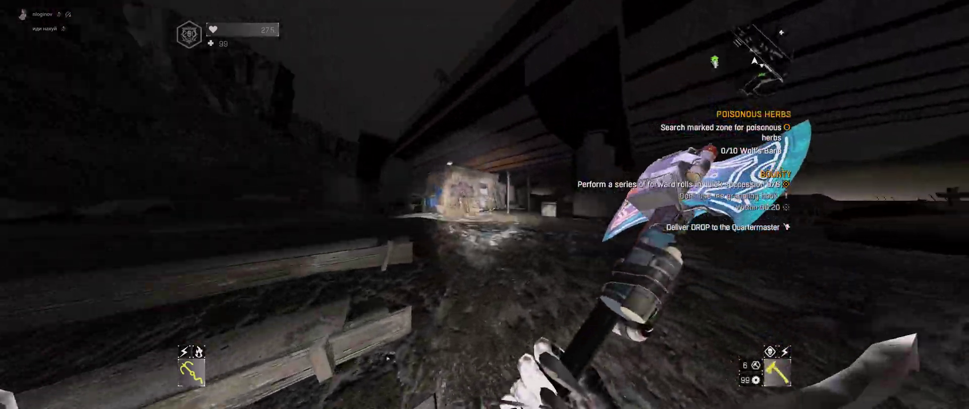
left_click(484, 205)
key("w")
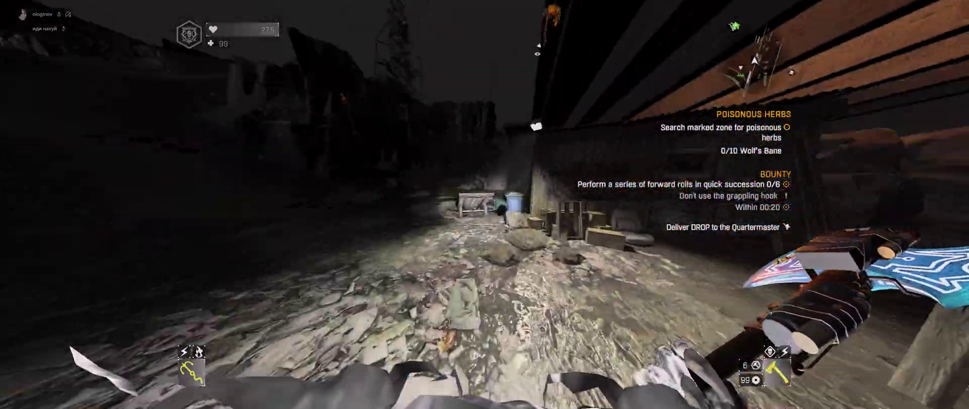
key("w")
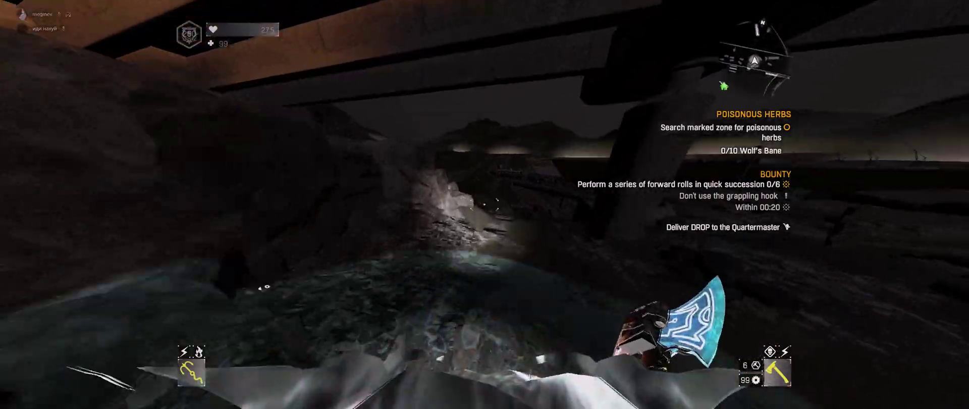
key("space")
key("w")
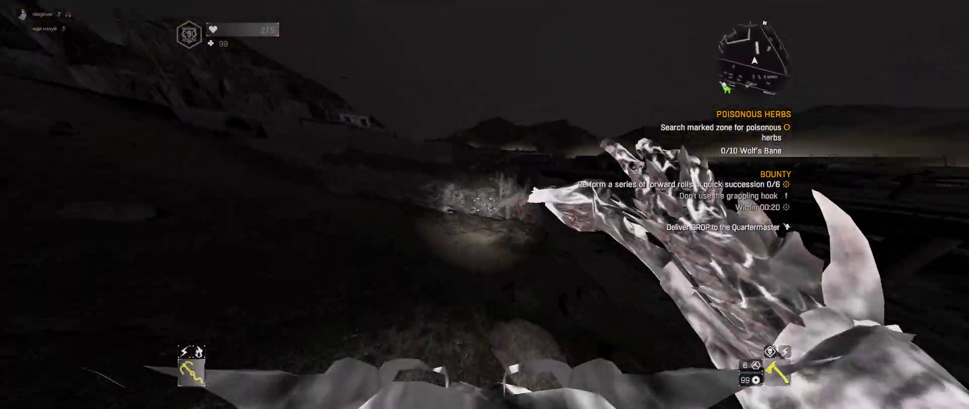
key("space")
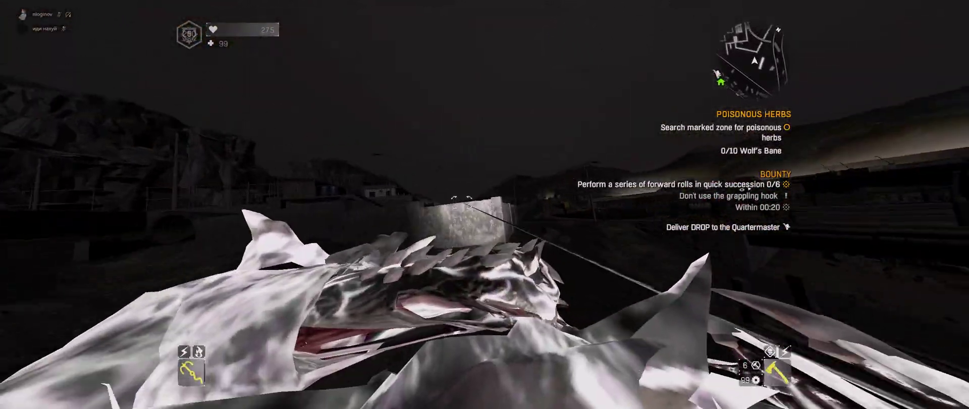
key("w")
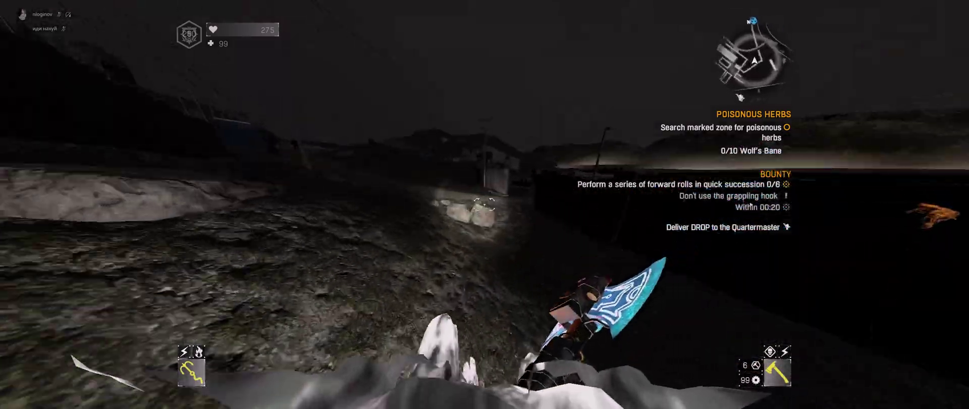
key("w")
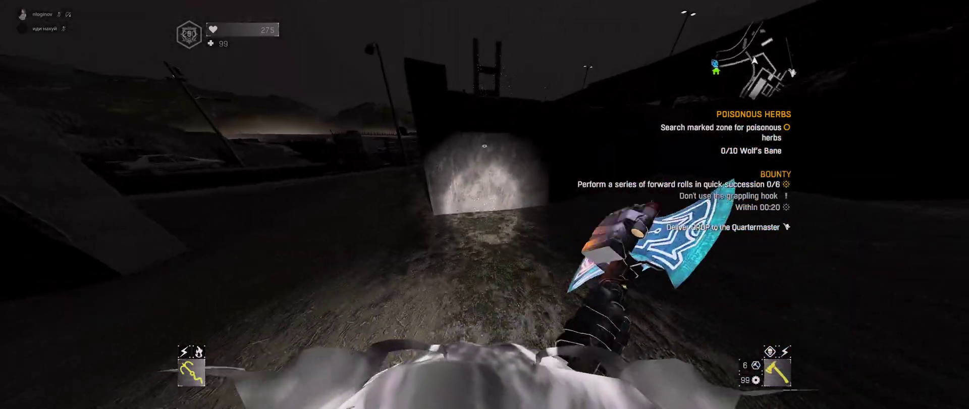
key("w")
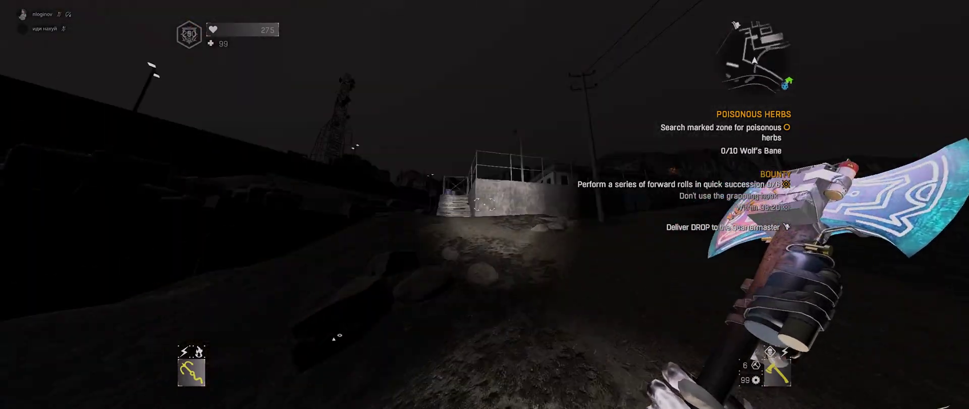